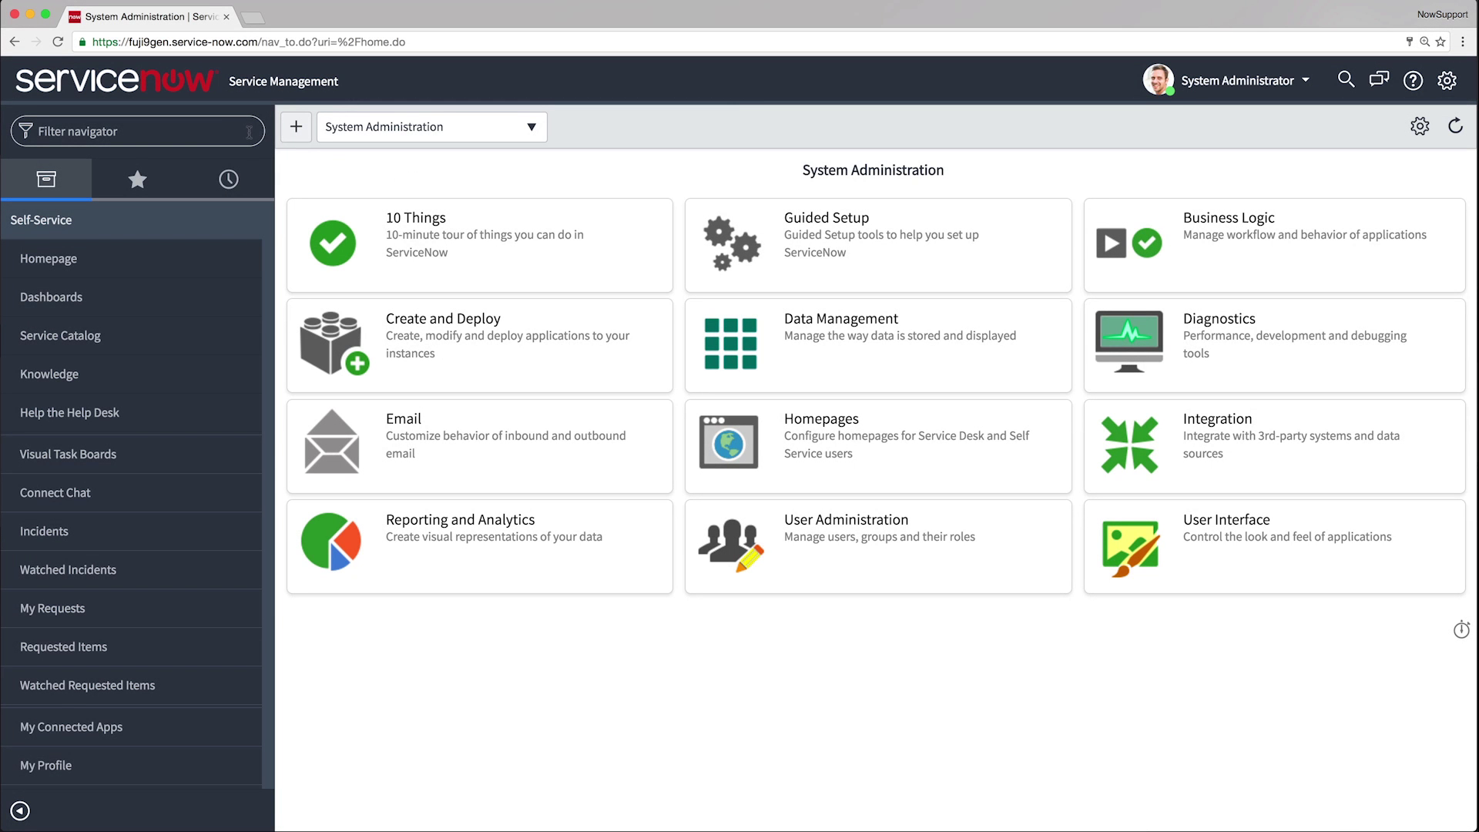
Create the phase 'EMEA services' with description 'Planned services for EMEA region', then open it
{"action": "type", "text": "service map planner"}
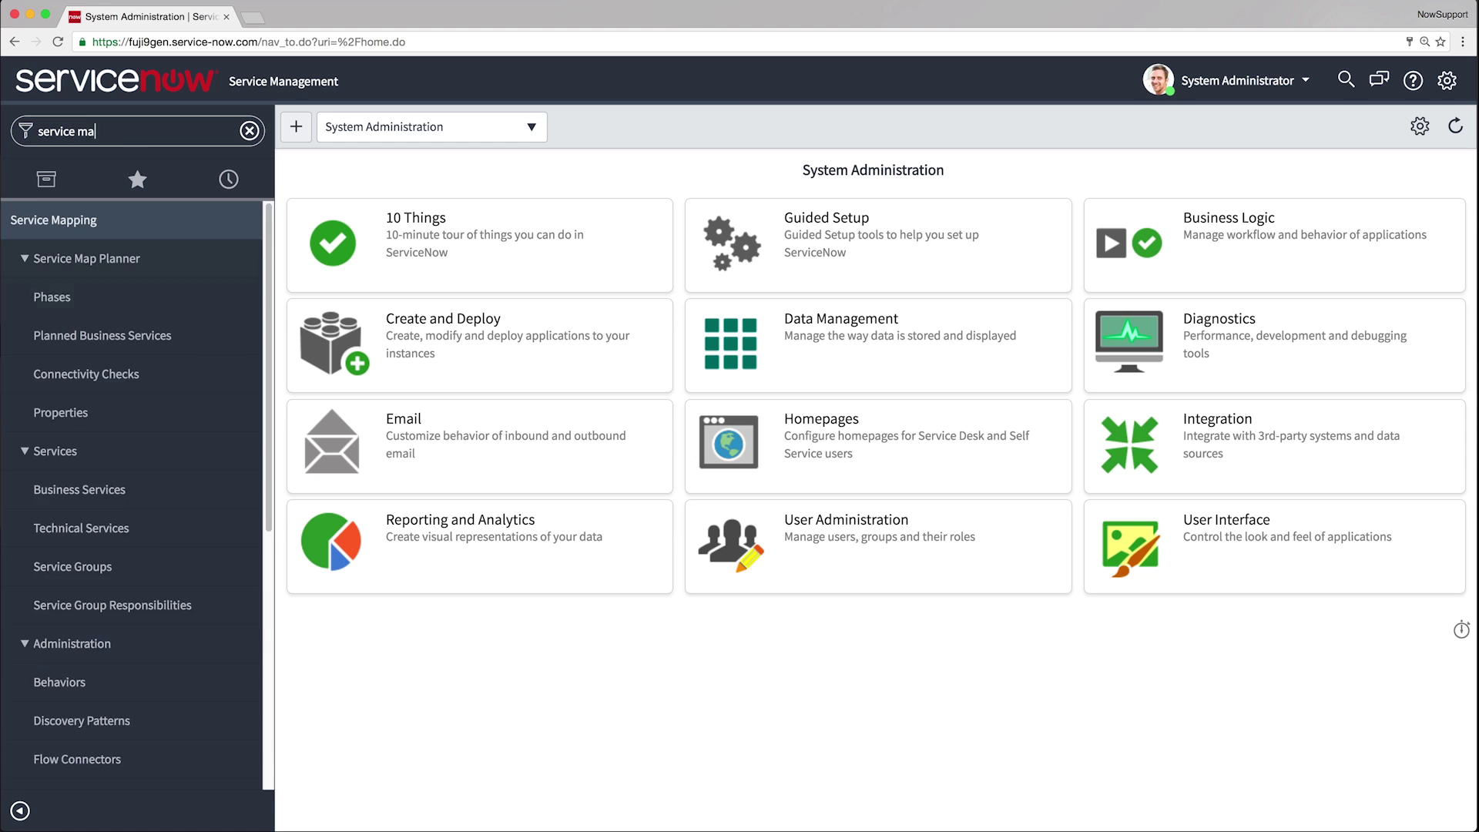
{"action": "left_click", "coordinate": [139, 295]}
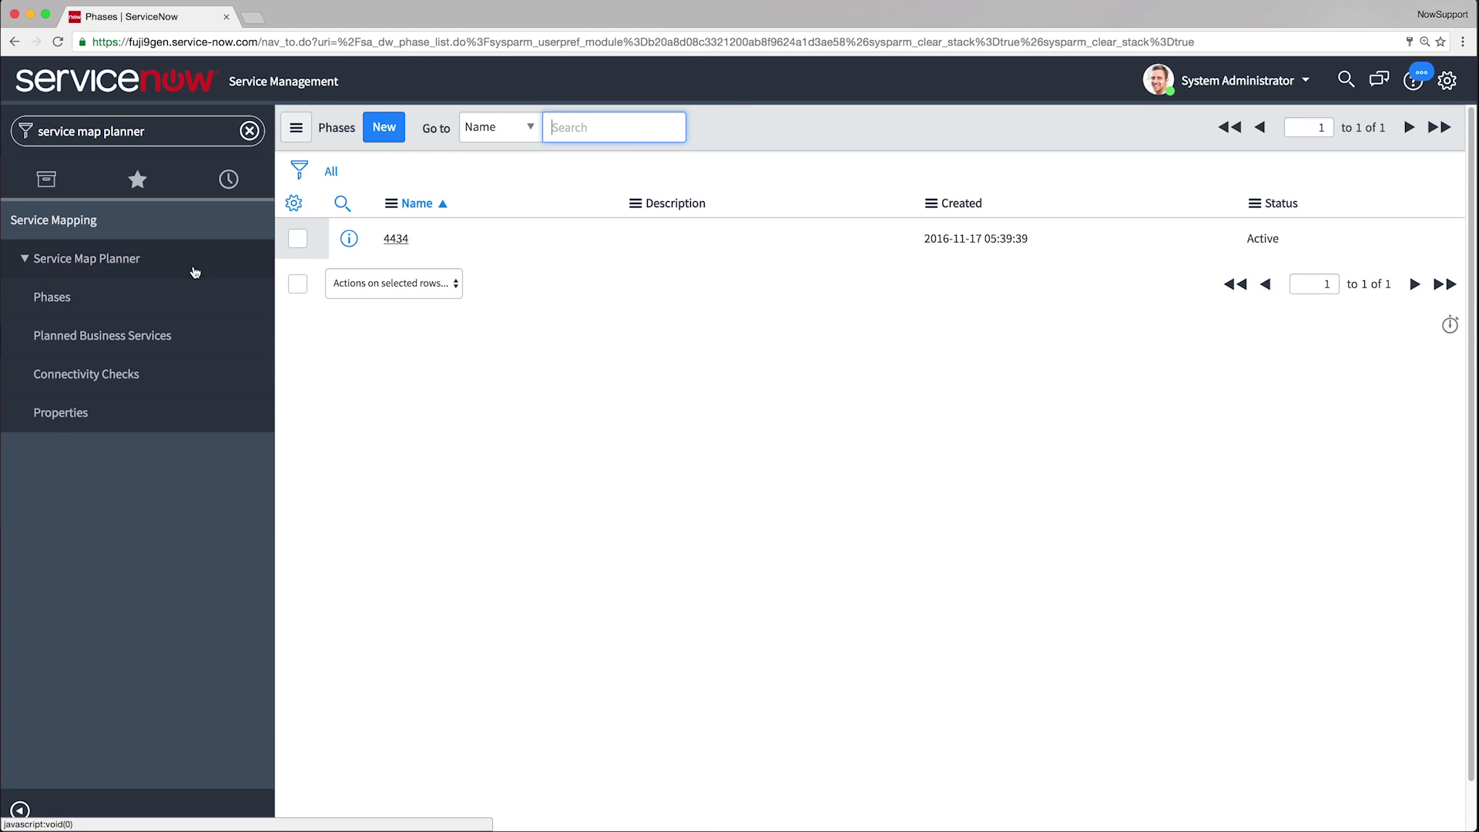
{"action": "left_click", "coordinate": [379, 127]}
{"action": "type", "text": "EMEA services"}
{"action": "key", "text": "Tab"}
{"action": "type", "text": "Planned services for EMEA region"}
{"action": "left_click", "coordinate": [316, 262]}
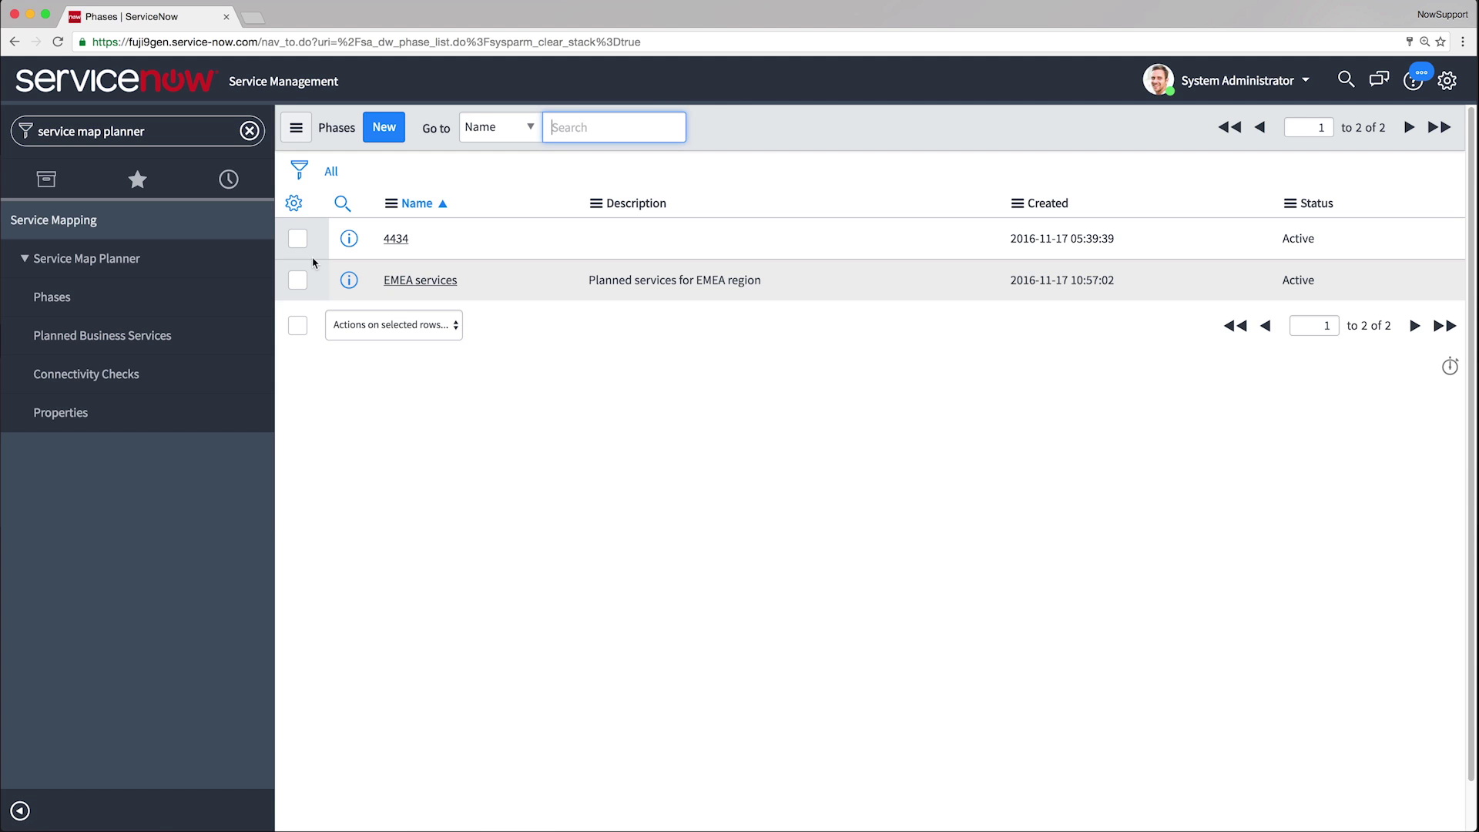
{"action": "left_click", "coordinate": [398, 281]}
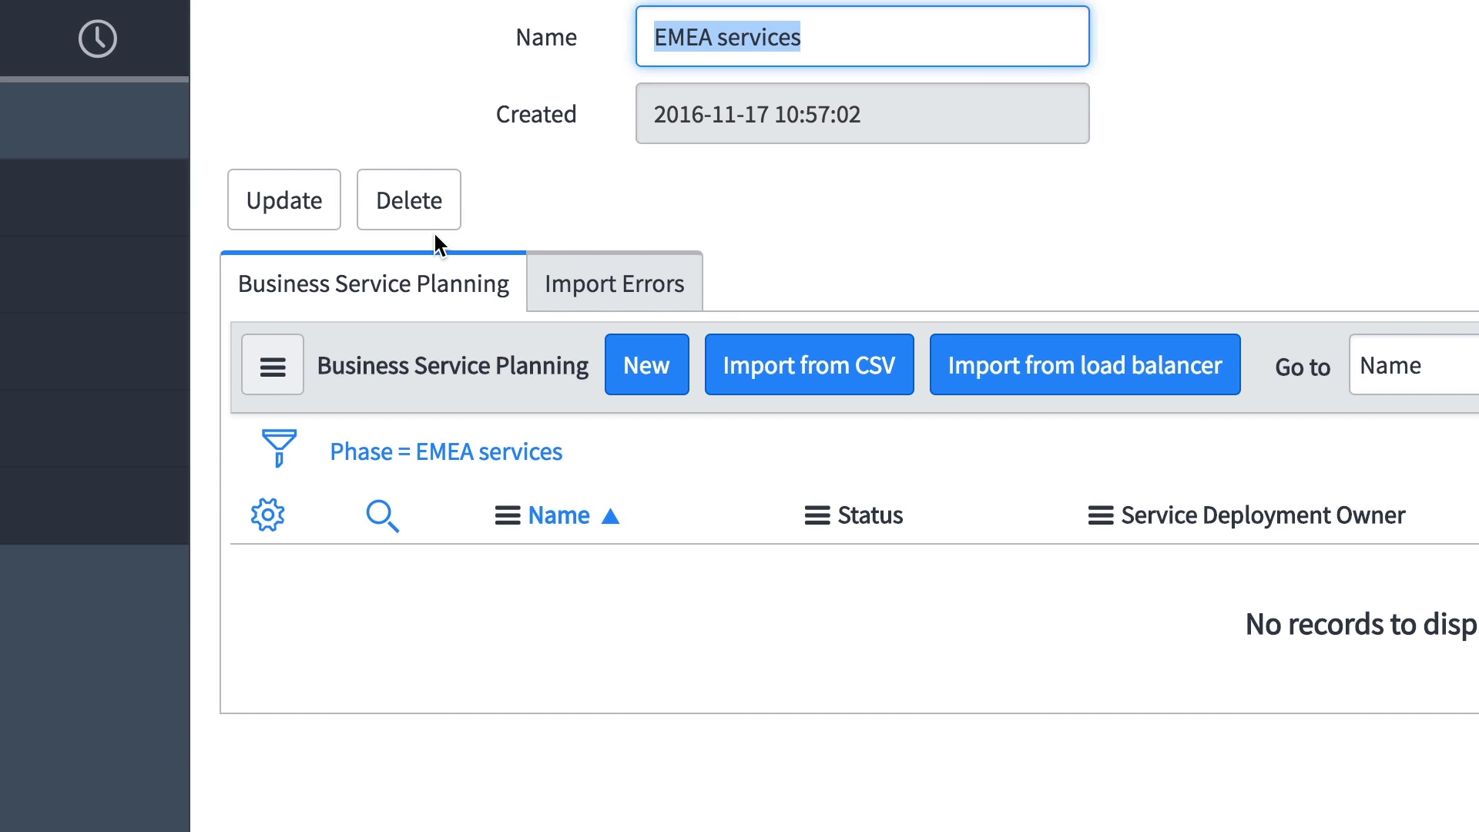
Bring up the load balancer import list from the phase's Business Service Planning list
{"action": "left_click", "coordinate": [1046, 374]}
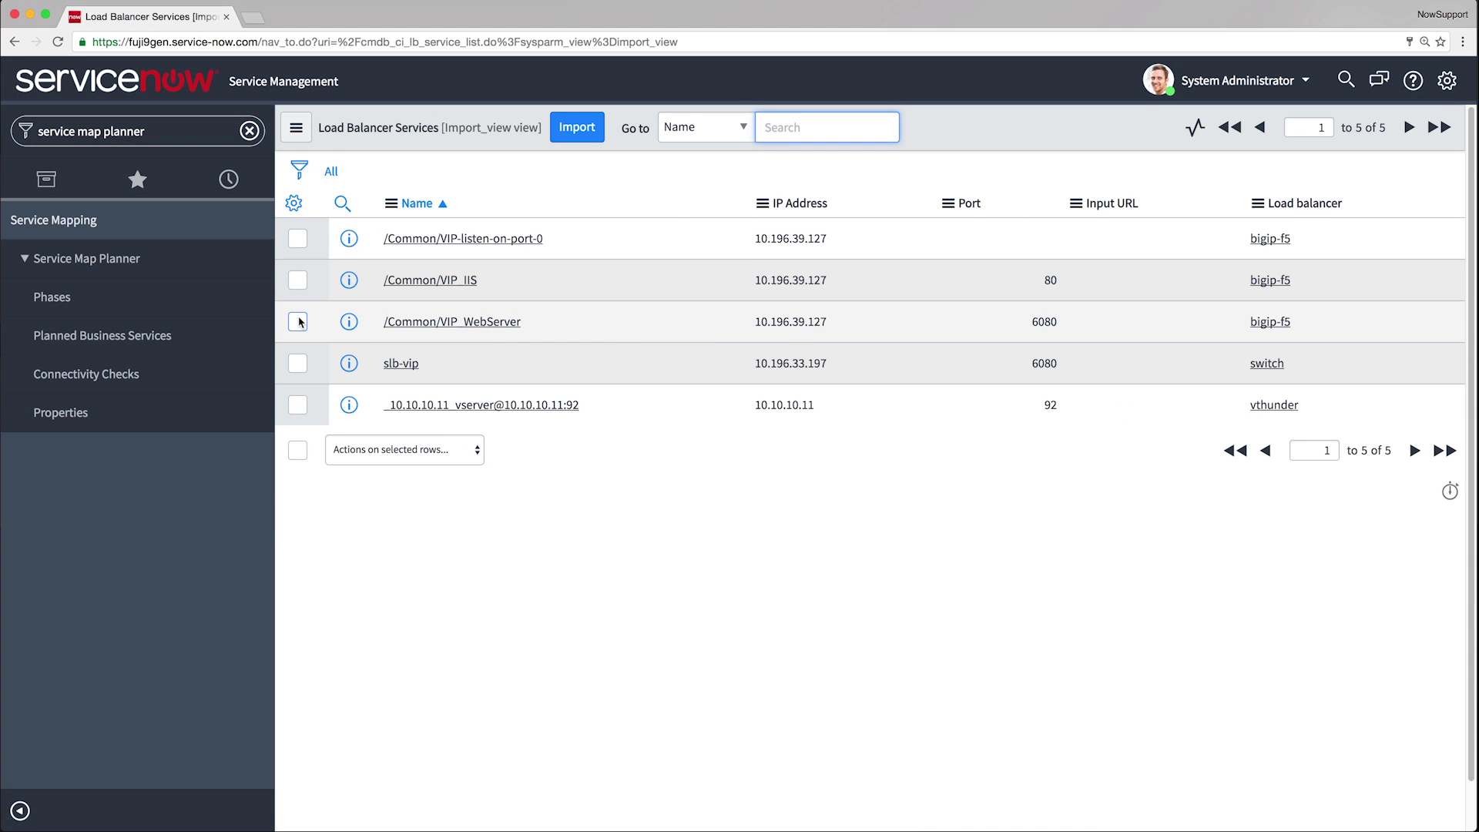
Select all five load balancer services and import them into the EMEA services phase
{"action": "left_click", "coordinate": [298, 322]}
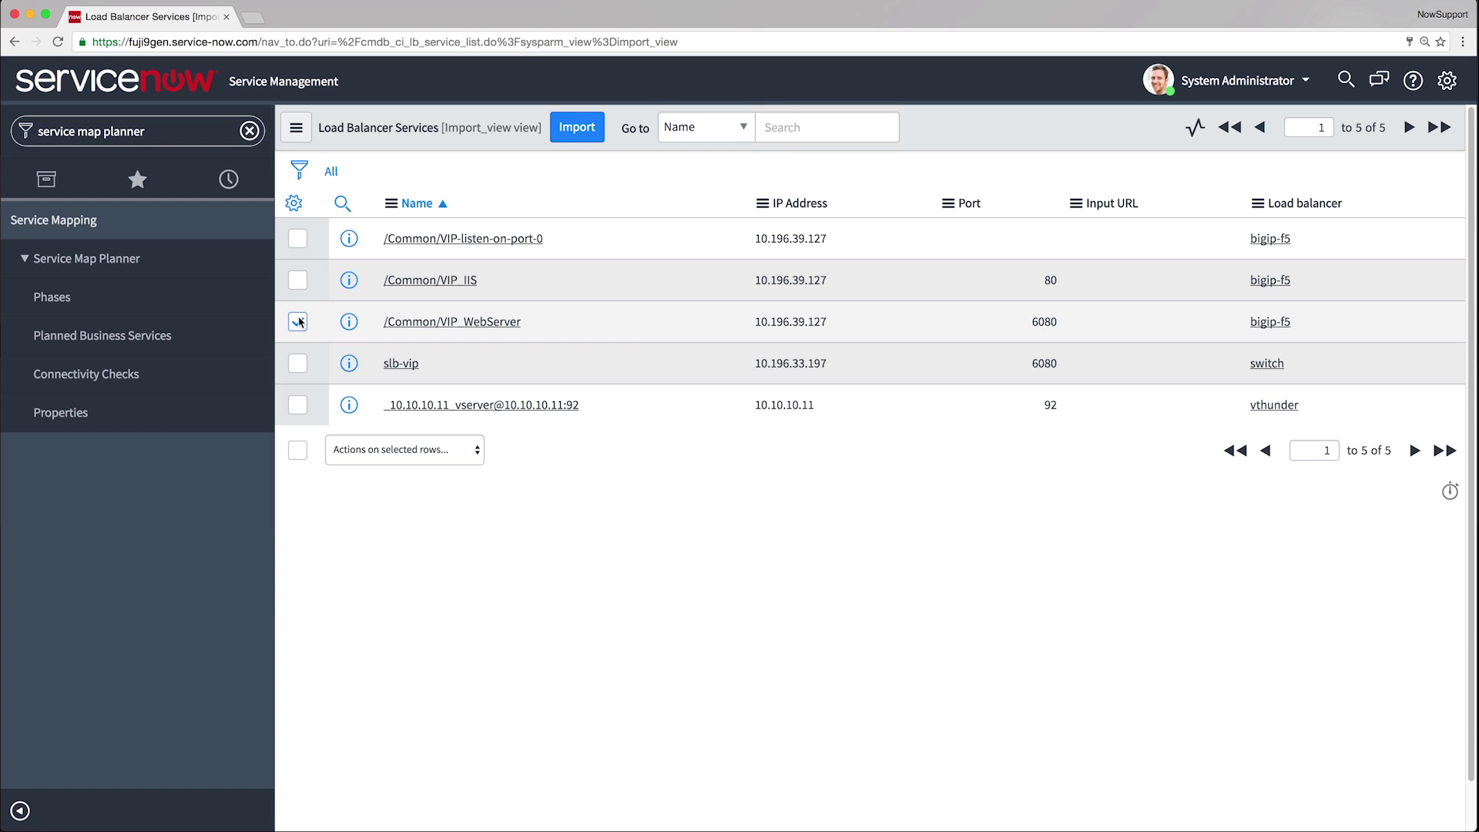
{"action": "left_click", "coordinate": [297, 451]}
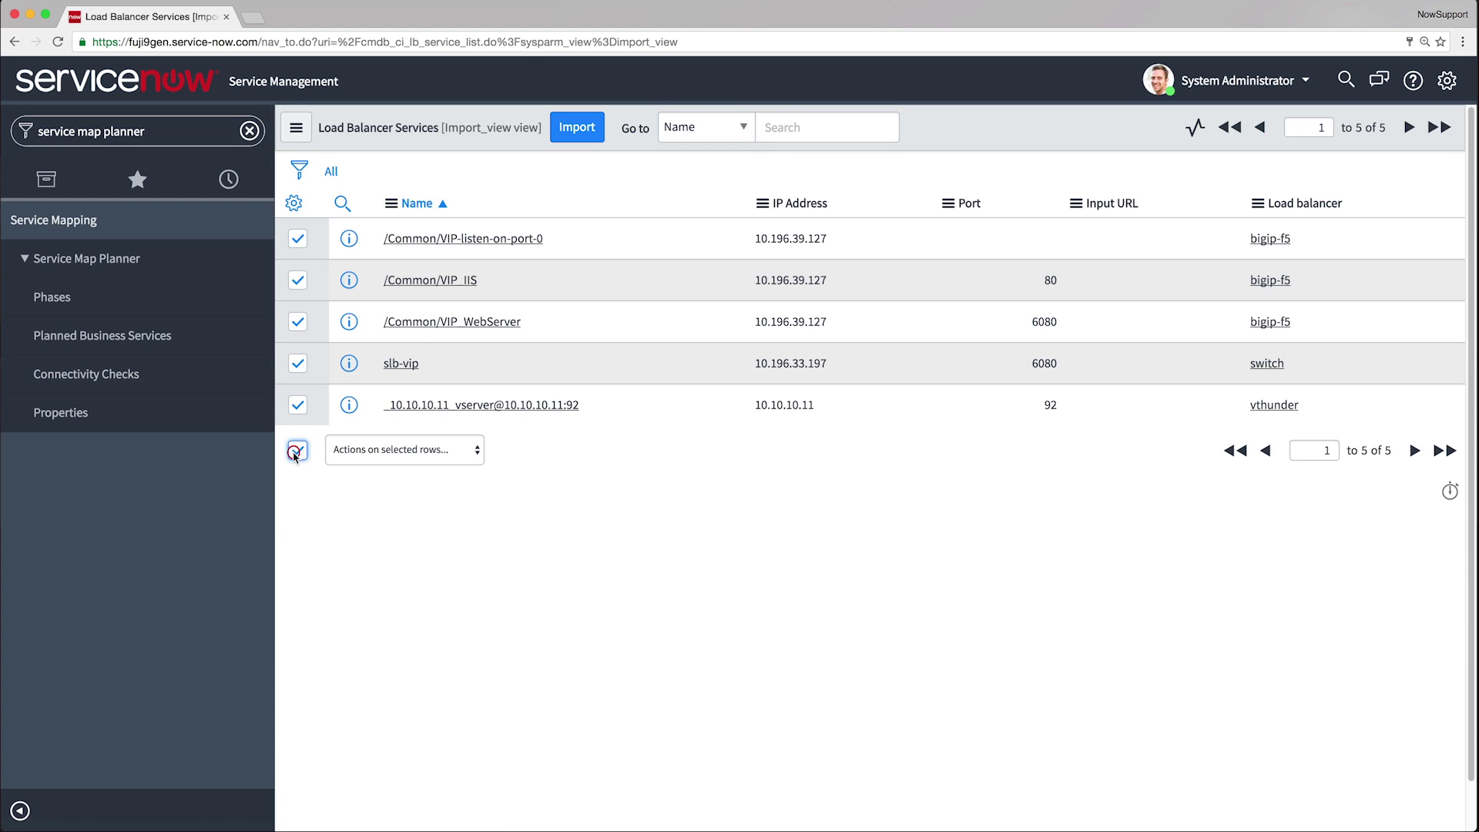
{"action": "left_click", "coordinate": [574, 137]}
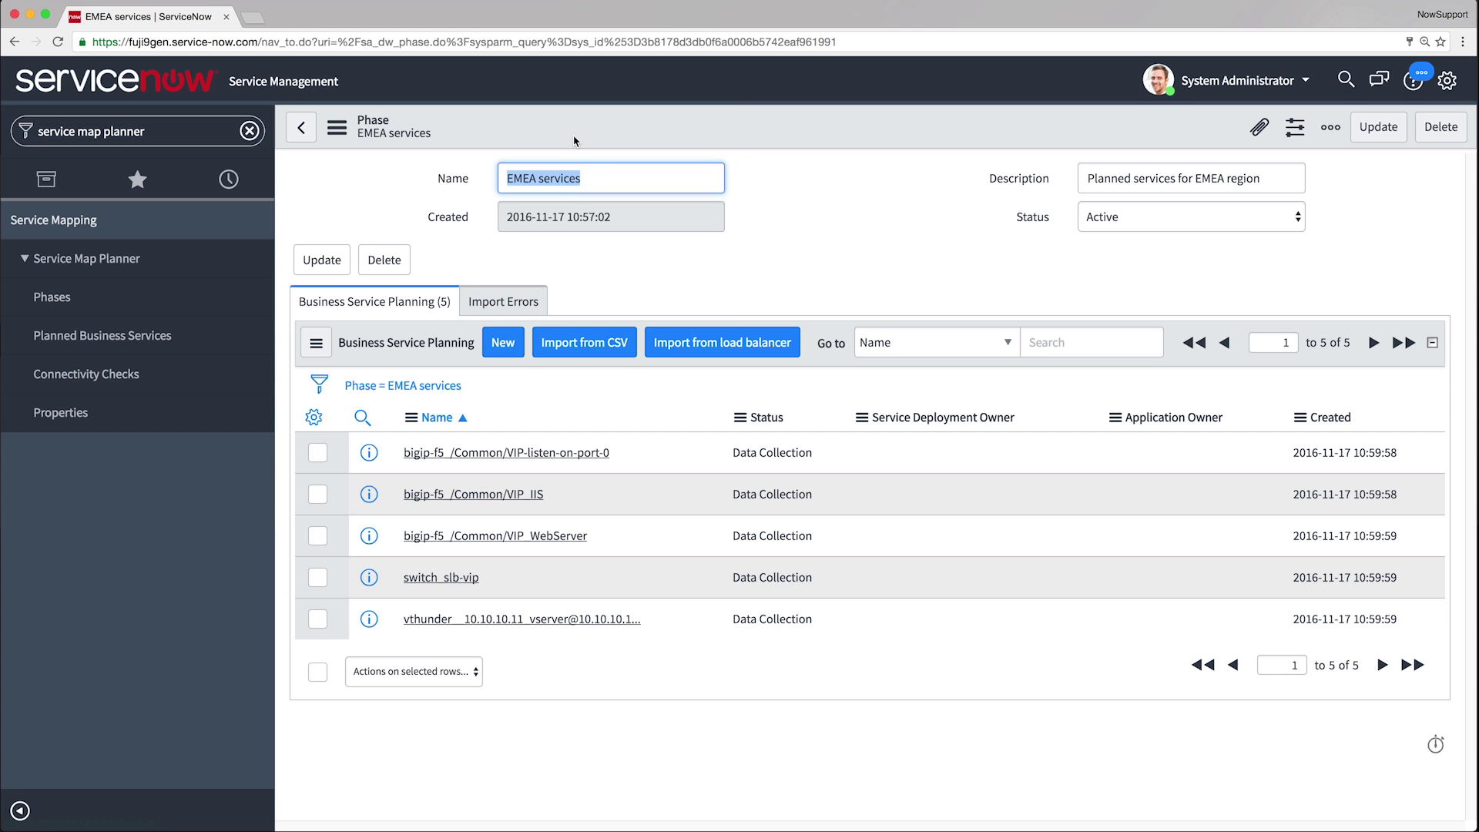
Import DemoRecording.csv from the desktop and review the phase's 17 planned services
{"action": "left_click", "coordinate": [598, 342]}
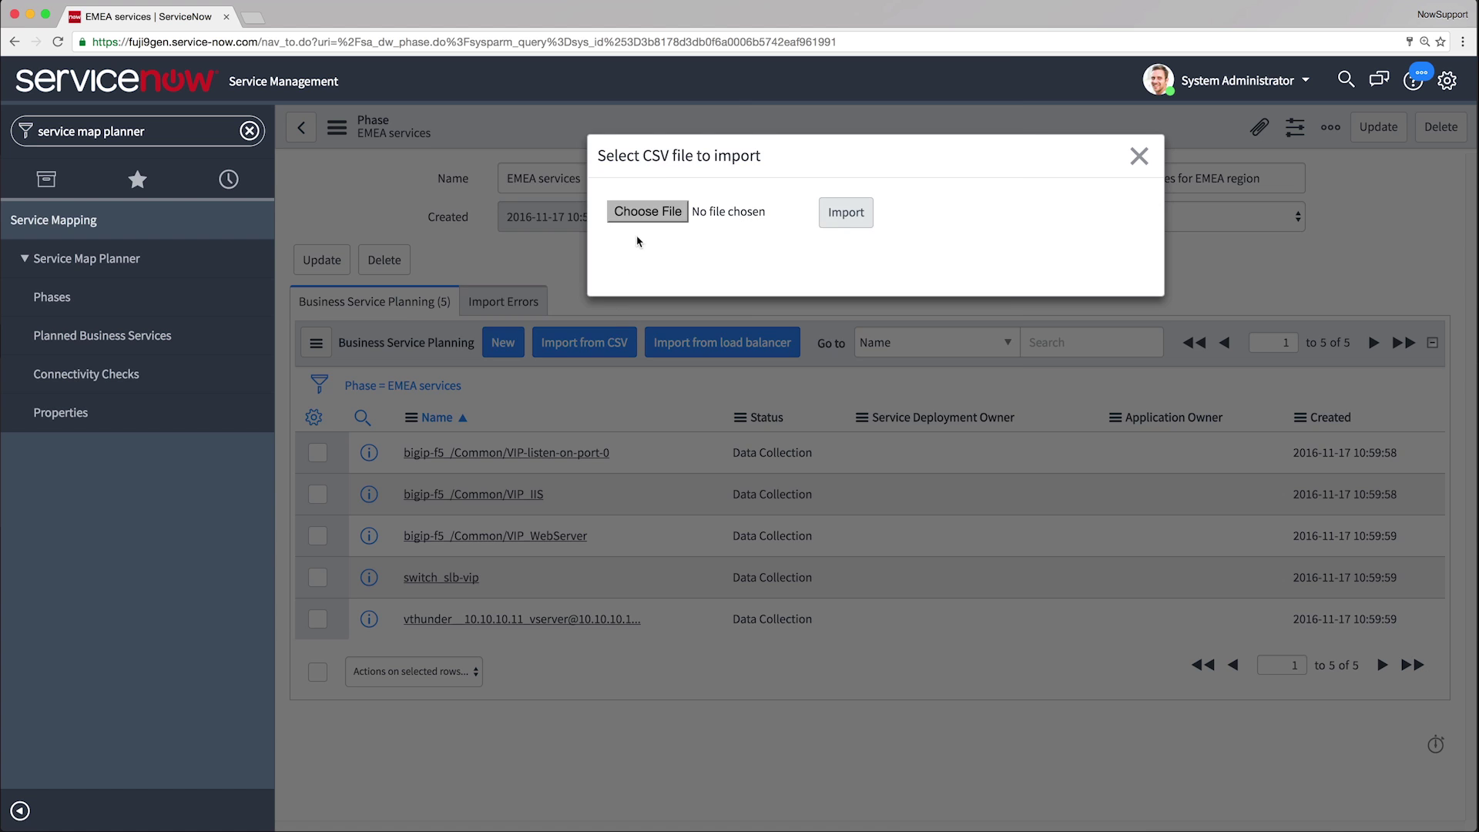
{"action": "left_click", "coordinate": [645, 212]}
{"action": "left_click", "coordinate": [661, 118]}
{"action": "left_click", "coordinate": [978, 435]}
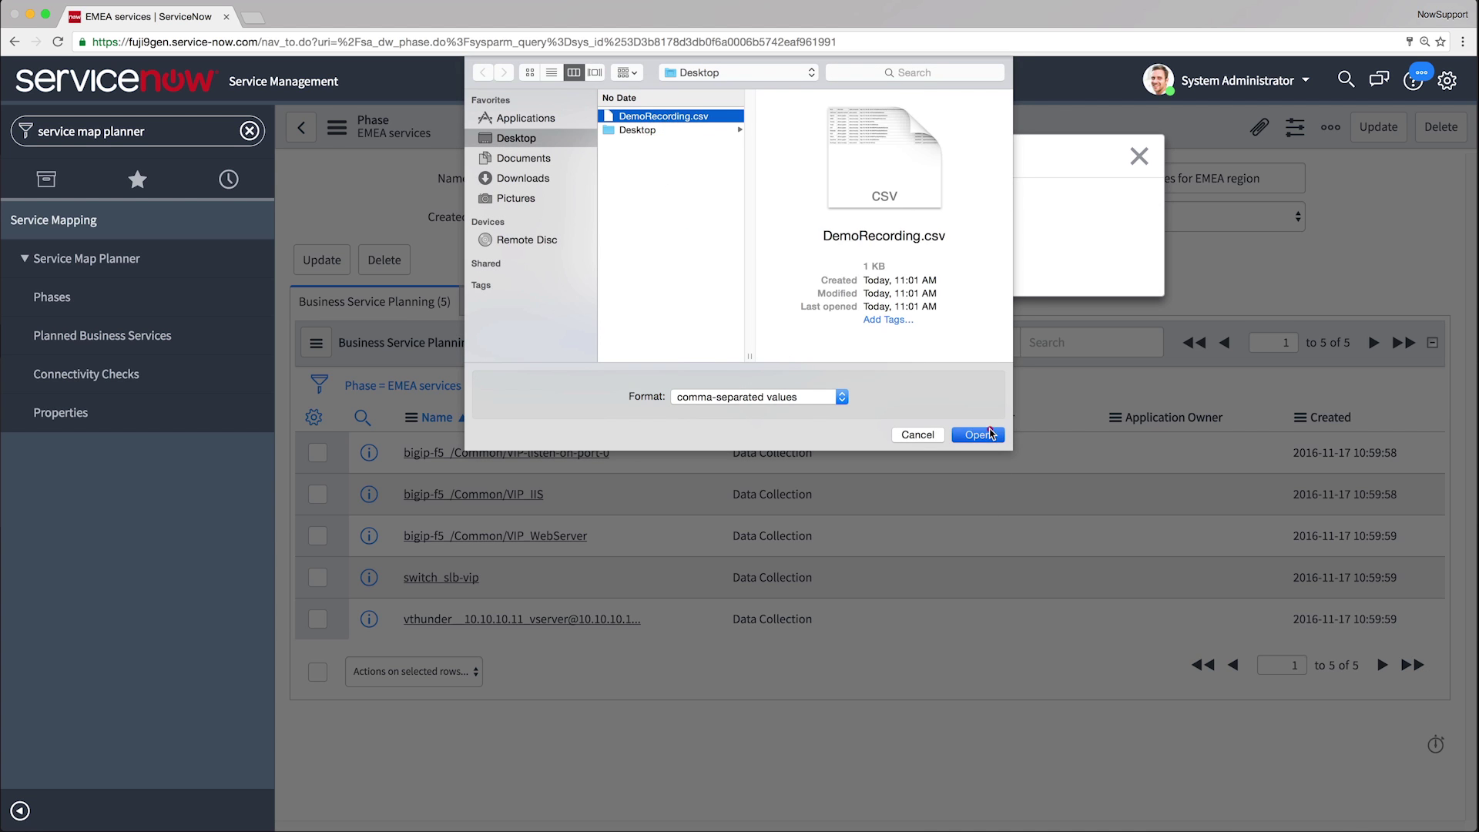
{"action": "left_click", "coordinate": [855, 224]}
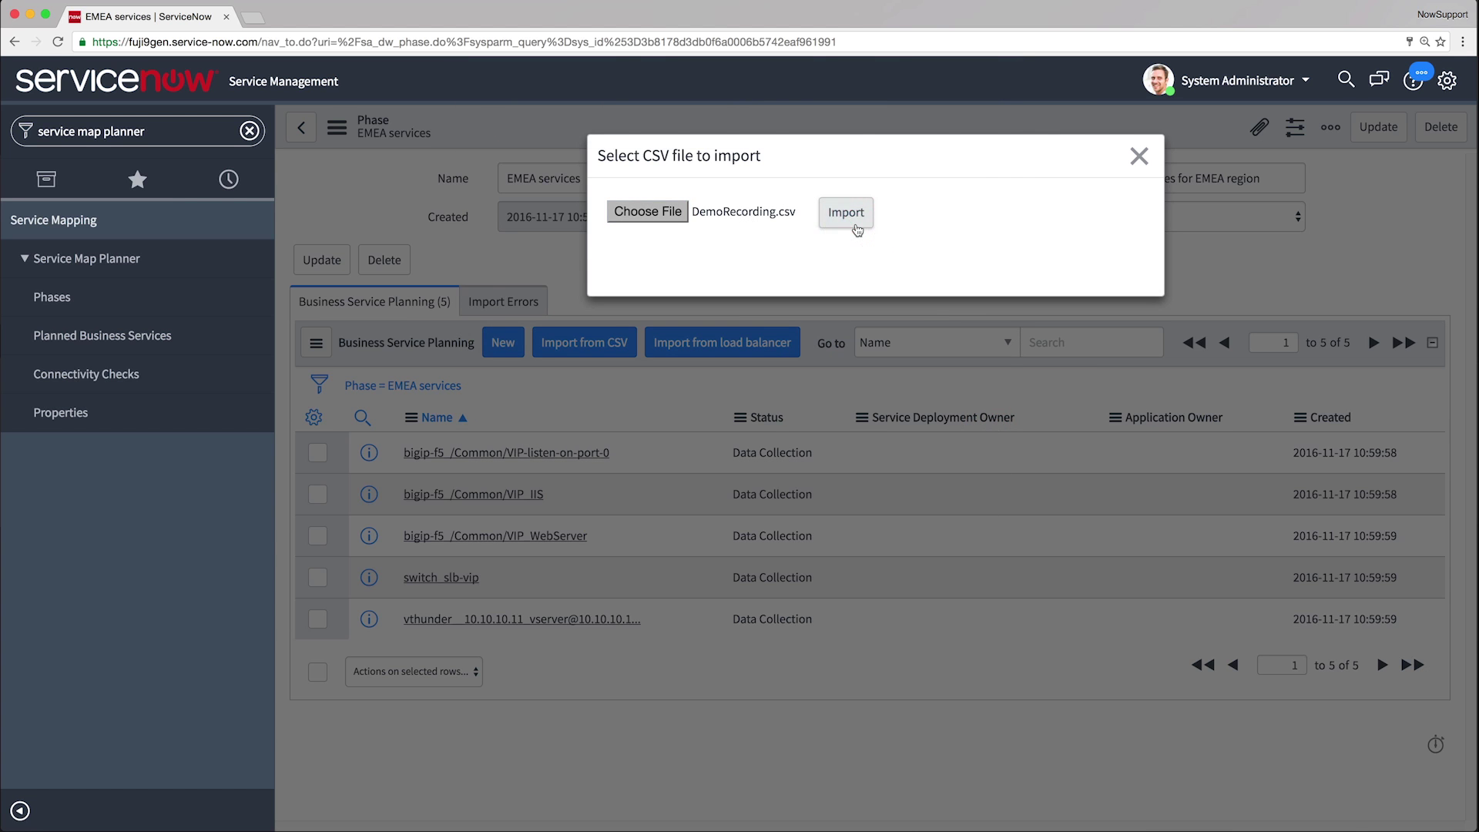
{"action": "scroll", "coordinate": [855, 228], "scroll_direction": "down", "scroll_amount": 5}
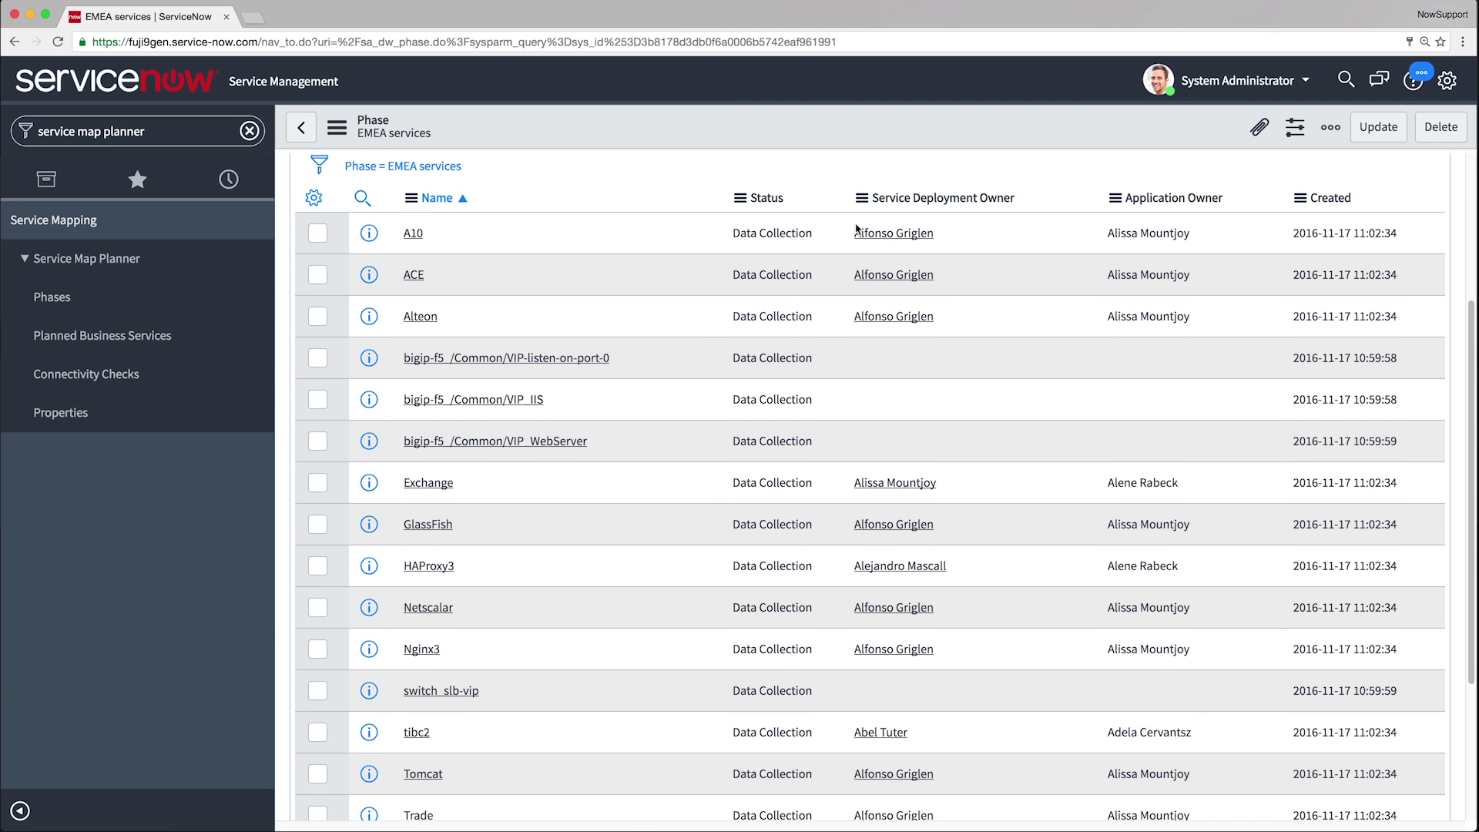
{"action": "scroll", "coordinate": [856, 228], "scroll_direction": "down", "scroll_amount": 5}
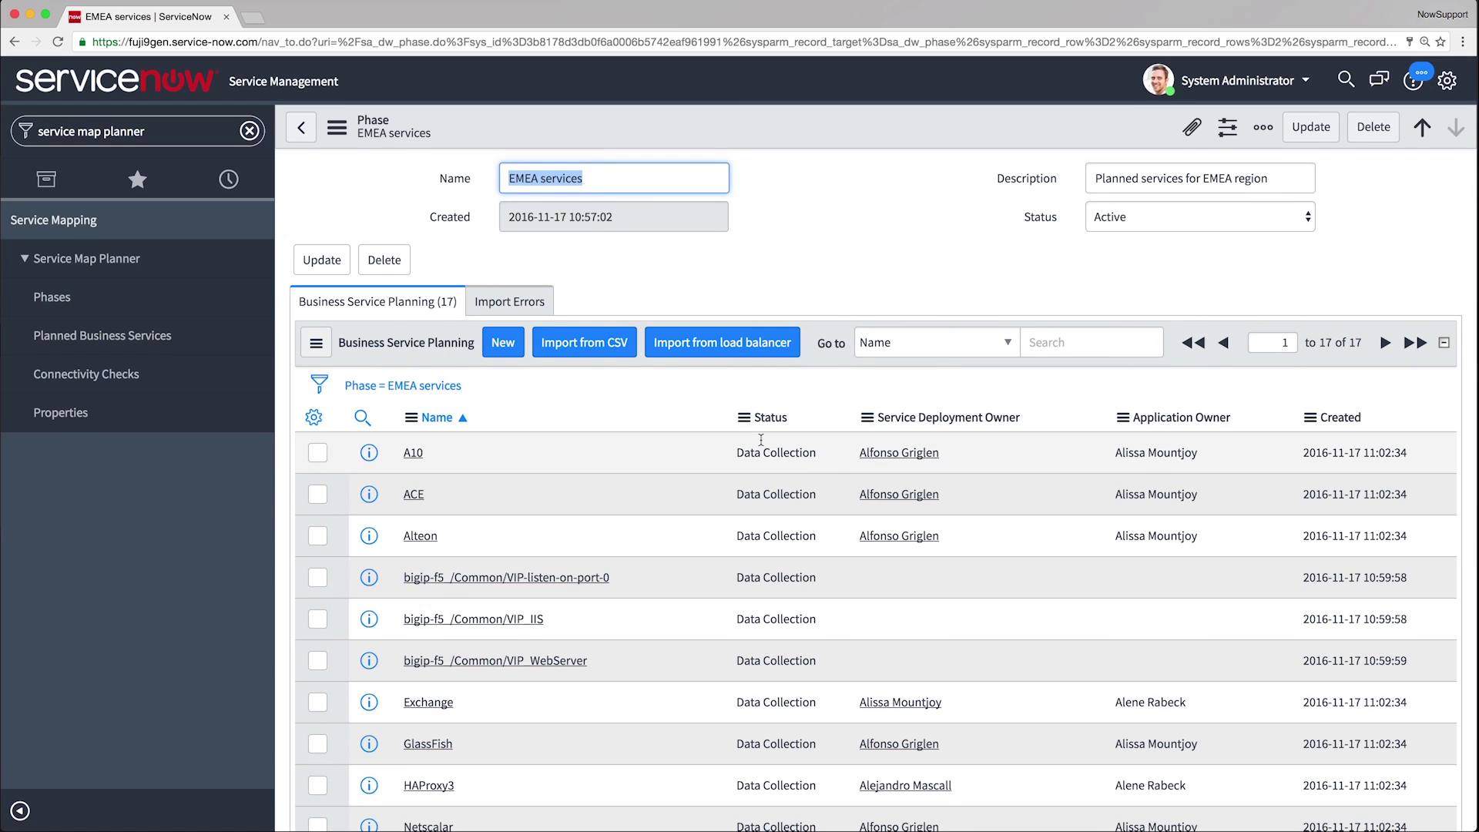
Start a planned business service named Example_Service with yourself and another user as application owners
{"action": "left_click", "coordinate": [494, 340]}
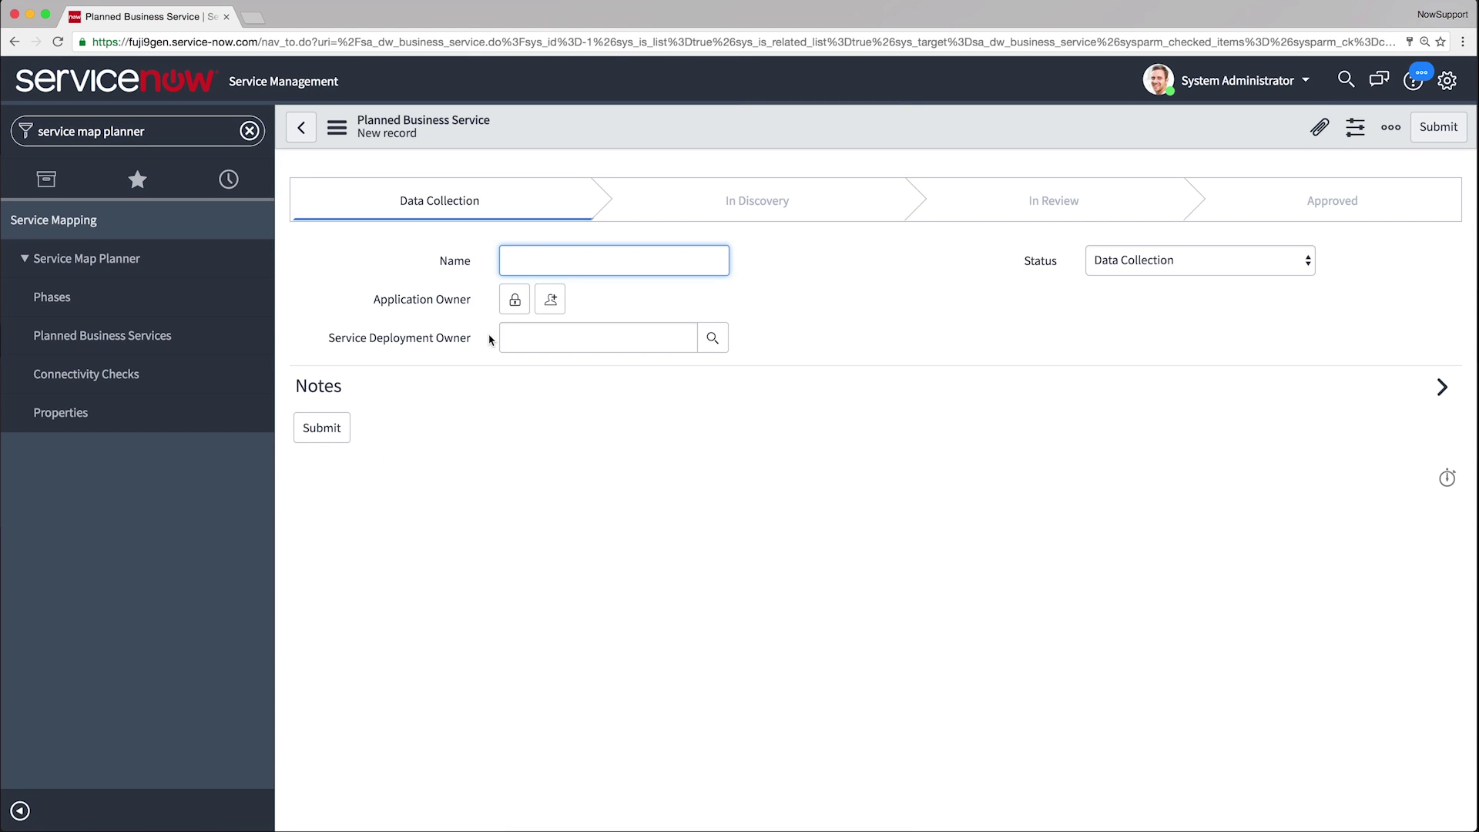
{"action": "type", "text": "Example_Service"}
{"action": "left_click", "coordinate": [511, 303]}
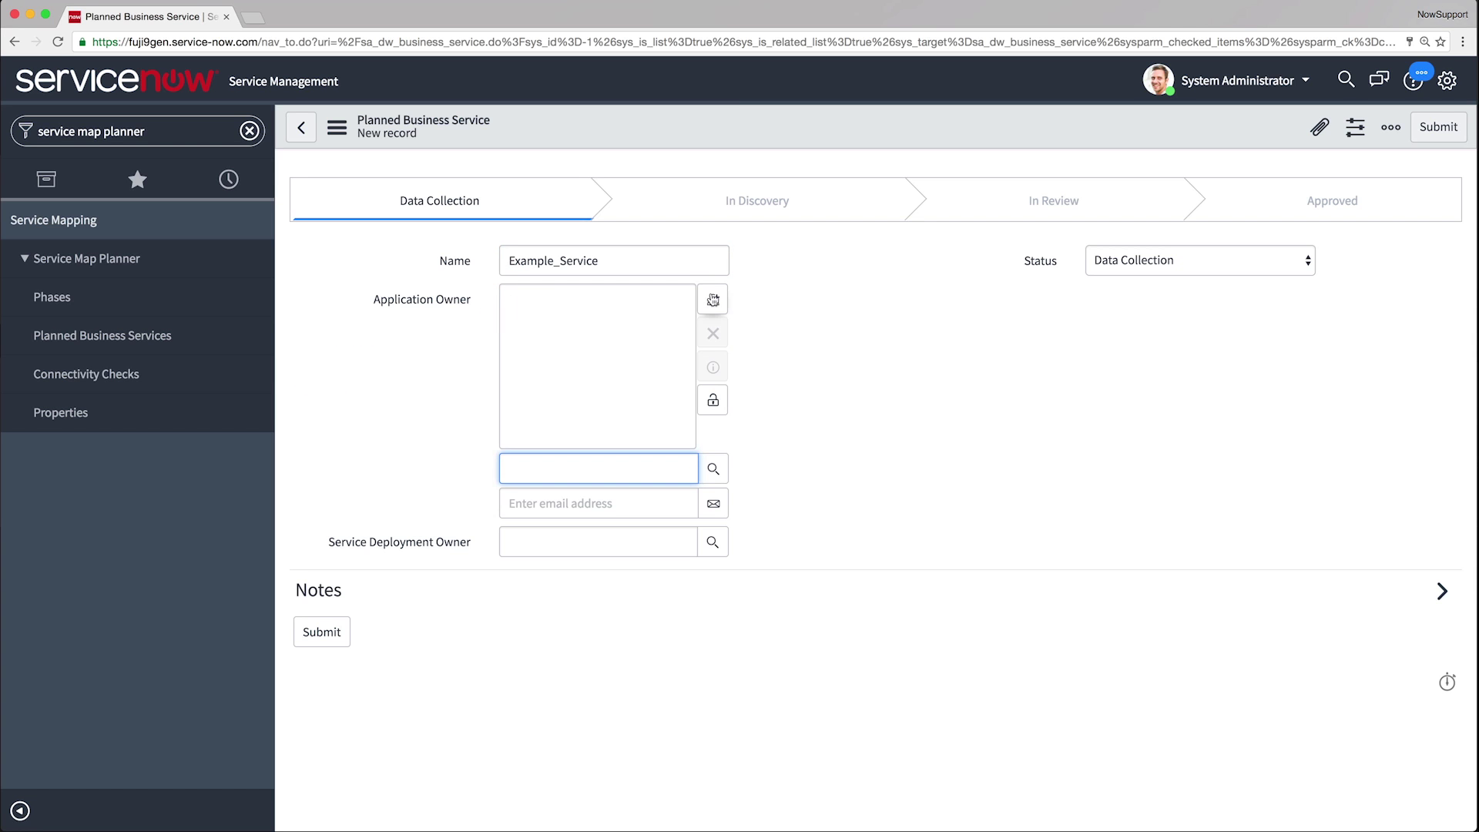
{"action": "left_click", "coordinate": [712, 299]}
{"action": "left_click", "coordinate": [714, 469]}
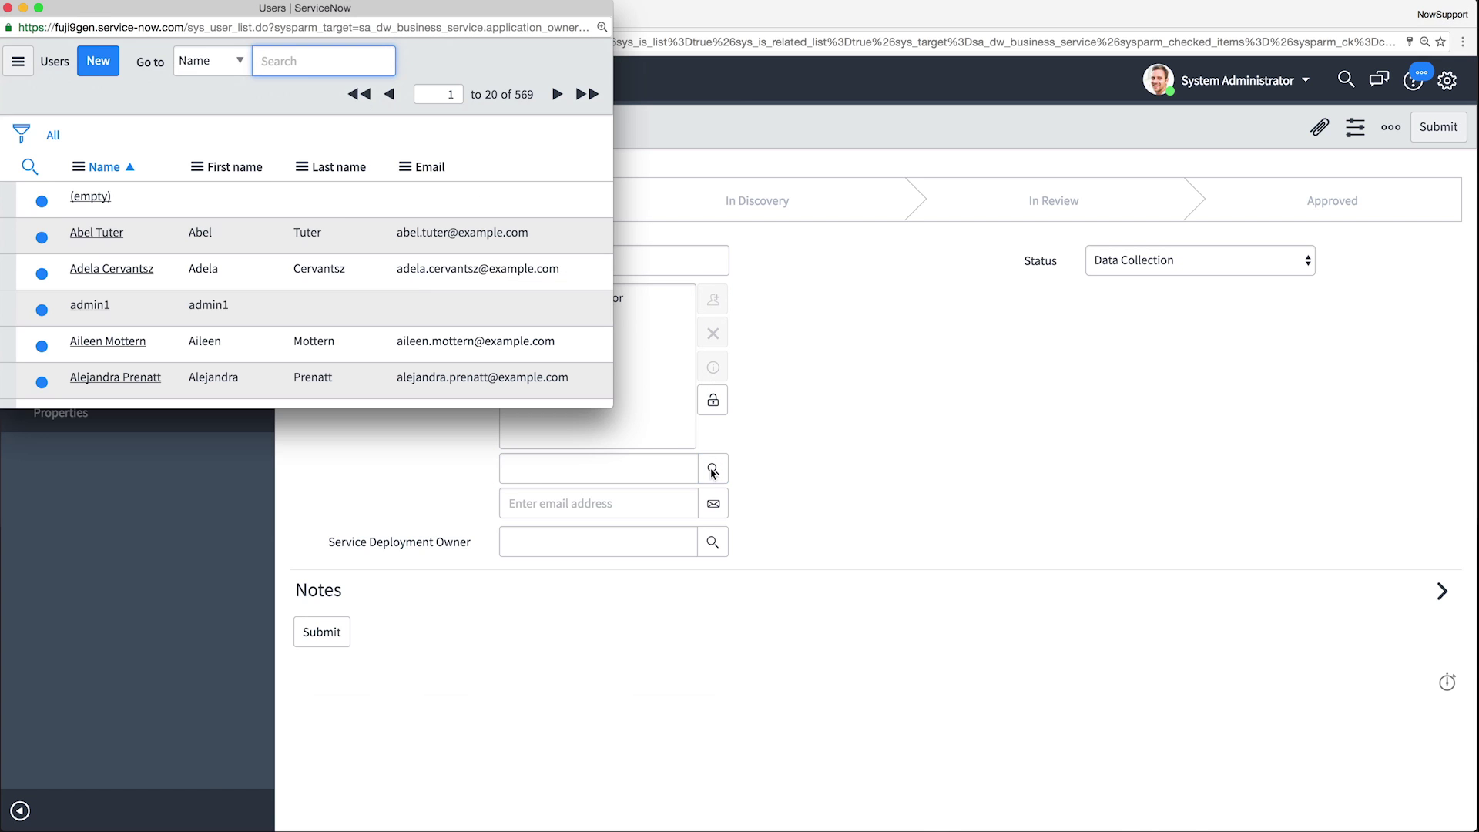
{"action": "left_click", "coordinate": [116, 269]}
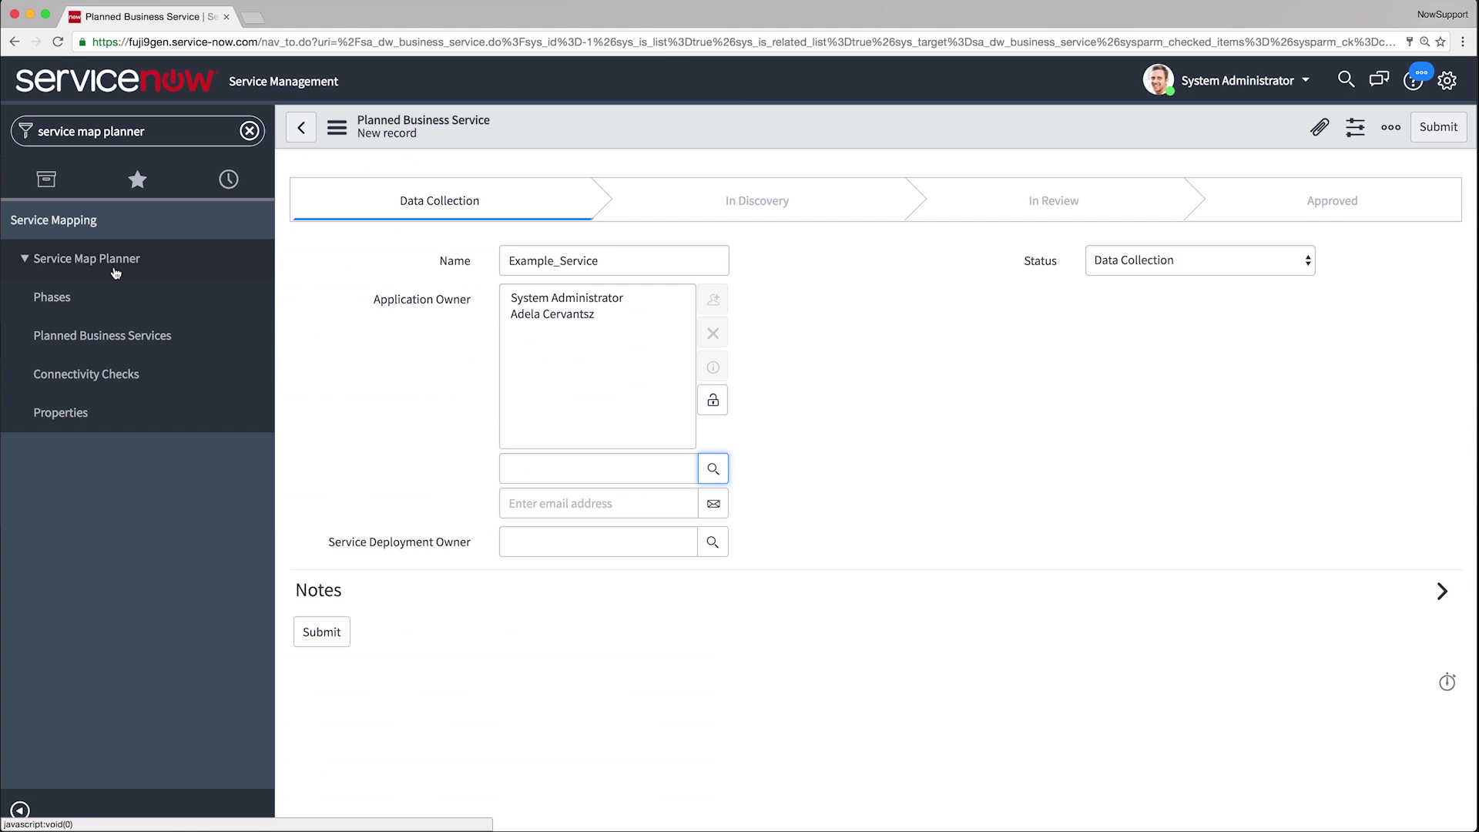
Set the service deployment owner and save the Example_Service record
{"action": "left_click", "coordinate": [713, 541]}
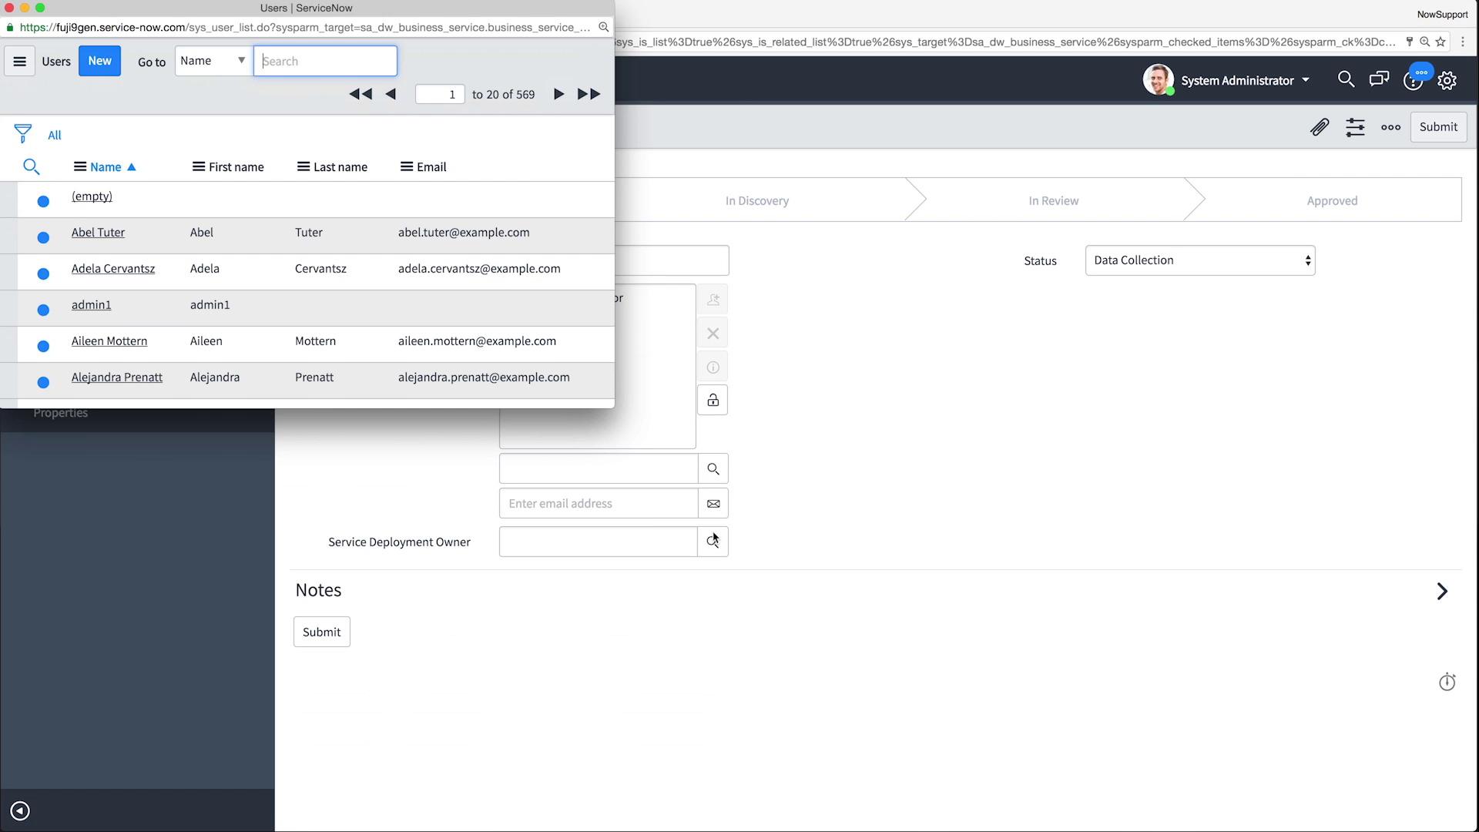
{"action": "left_click", "coordinate": [108, 233]}
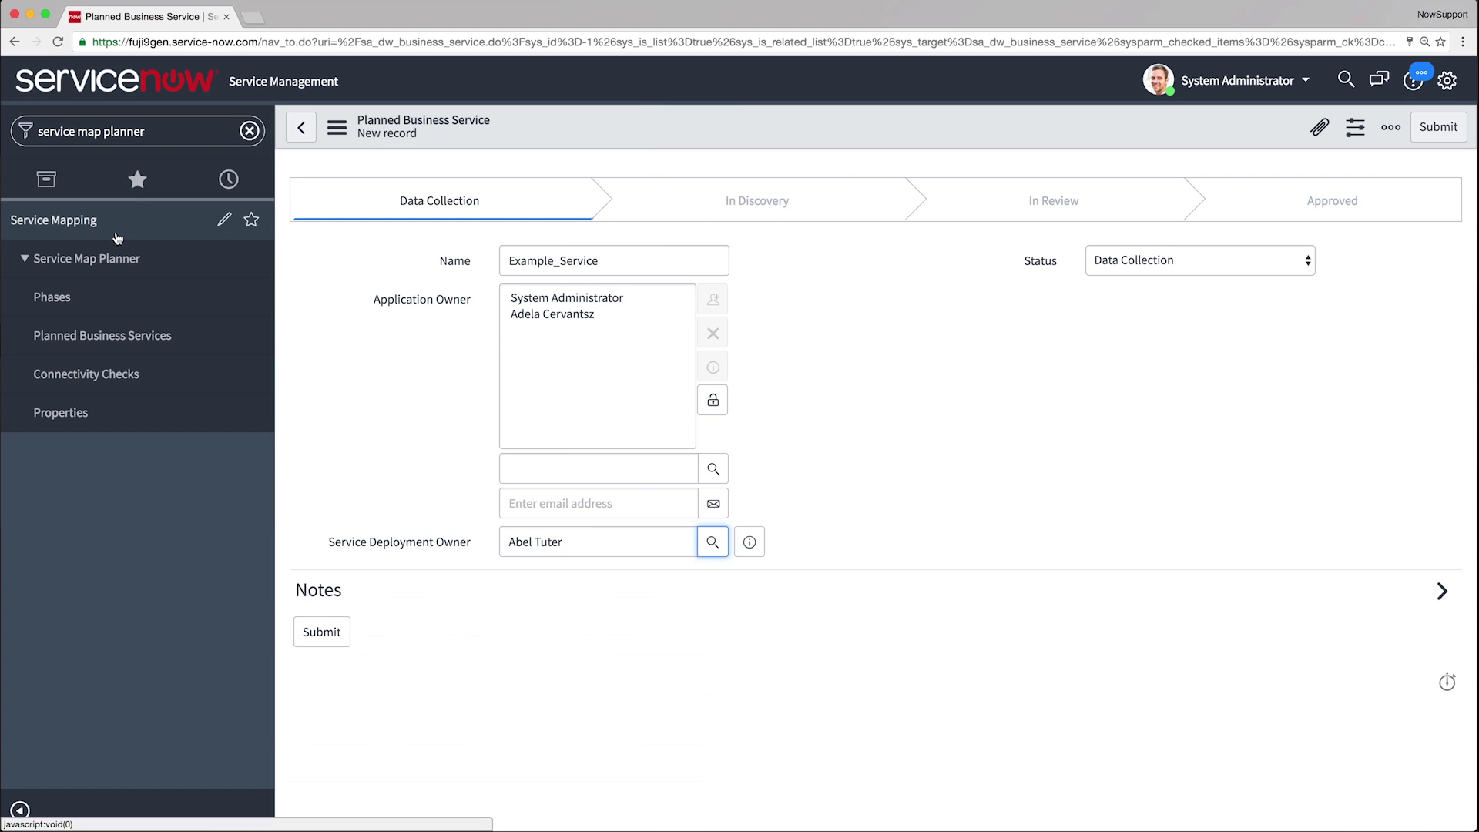
{"action": "right_click", "coordinate": [671, 144]}
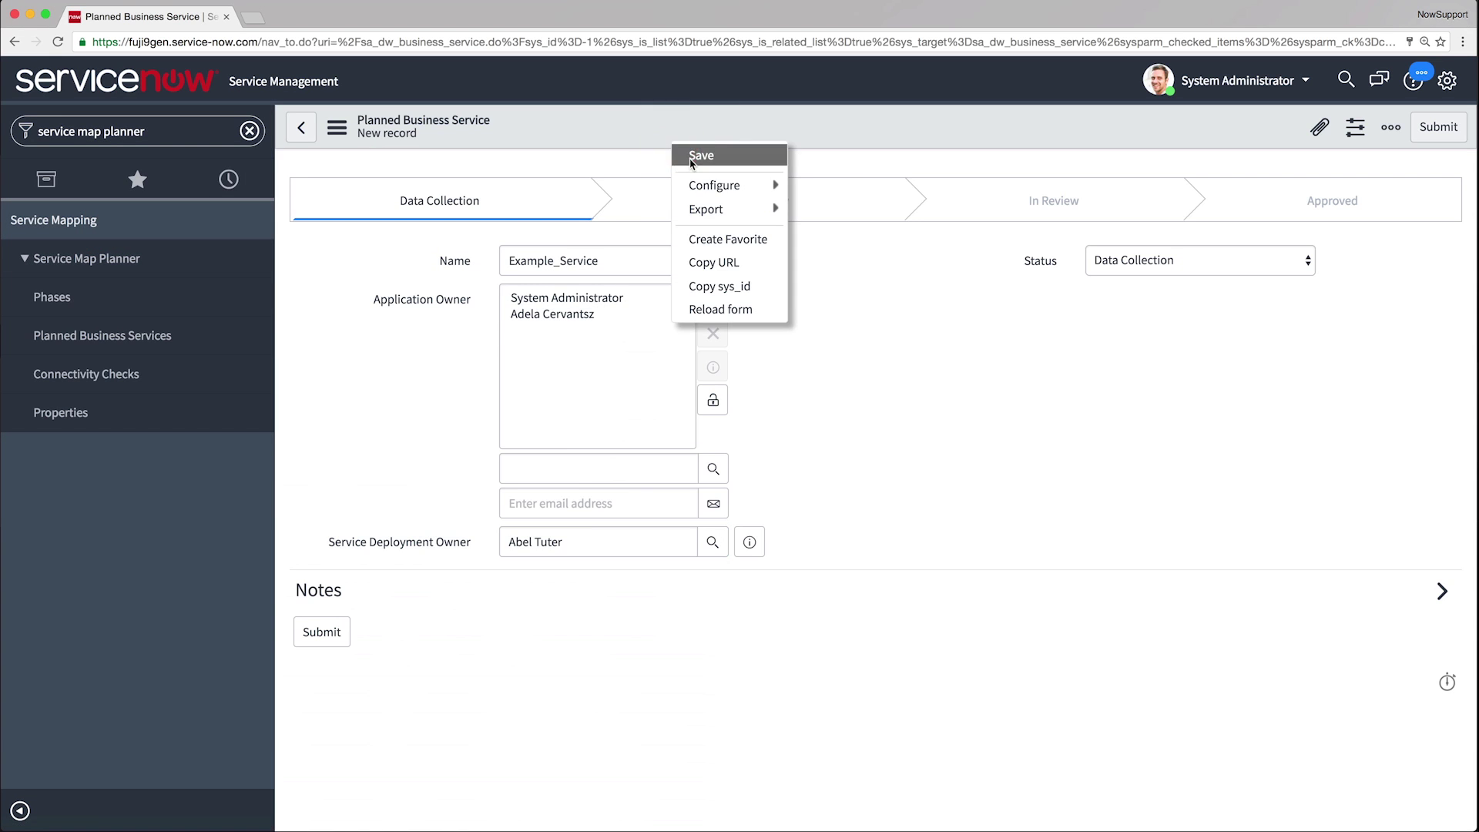
{"action": "left_click", "coordinate": [695, 155]}
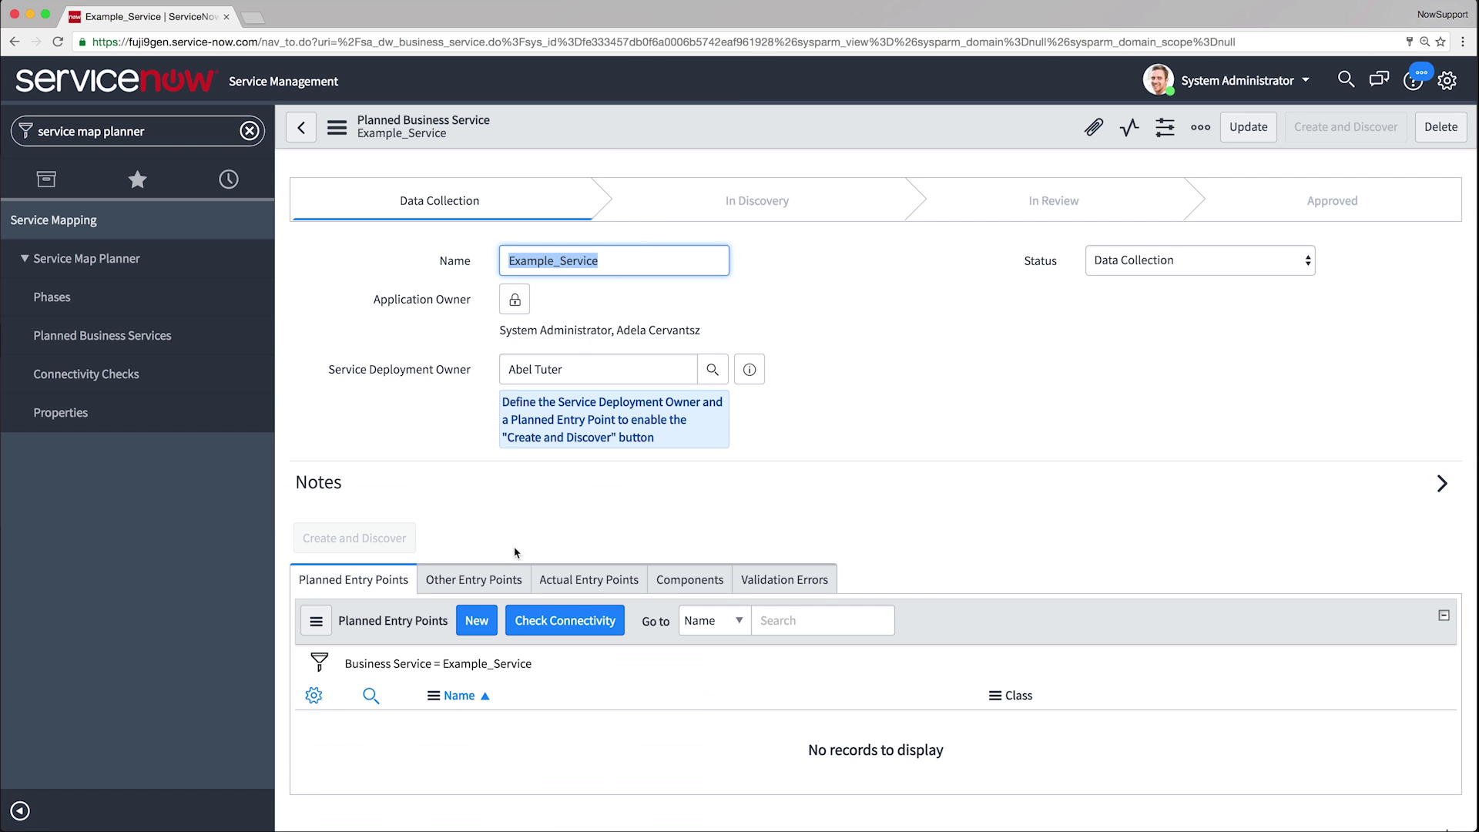
{"action": "left_click", "coordinate": [481, 622]}
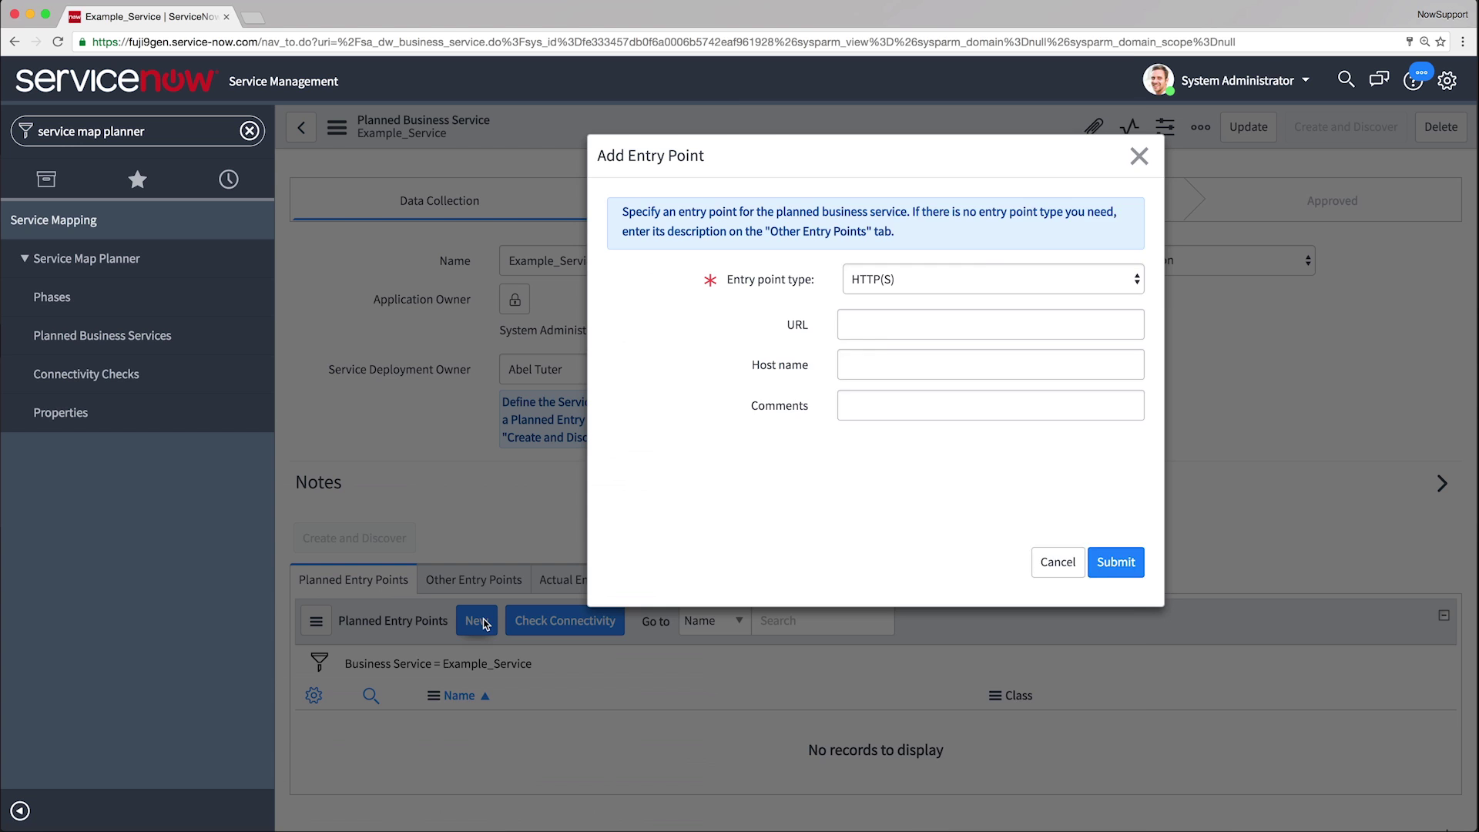
{"action": "left_click", "coordinate": [981, 279]}
{"action": "left_click", "coordinate": [981, 281]}
{"action": "left_click", "coordinate": [968, 329]}
{"action": "type", "text": "http://10.196.39.244/ITO/2"}
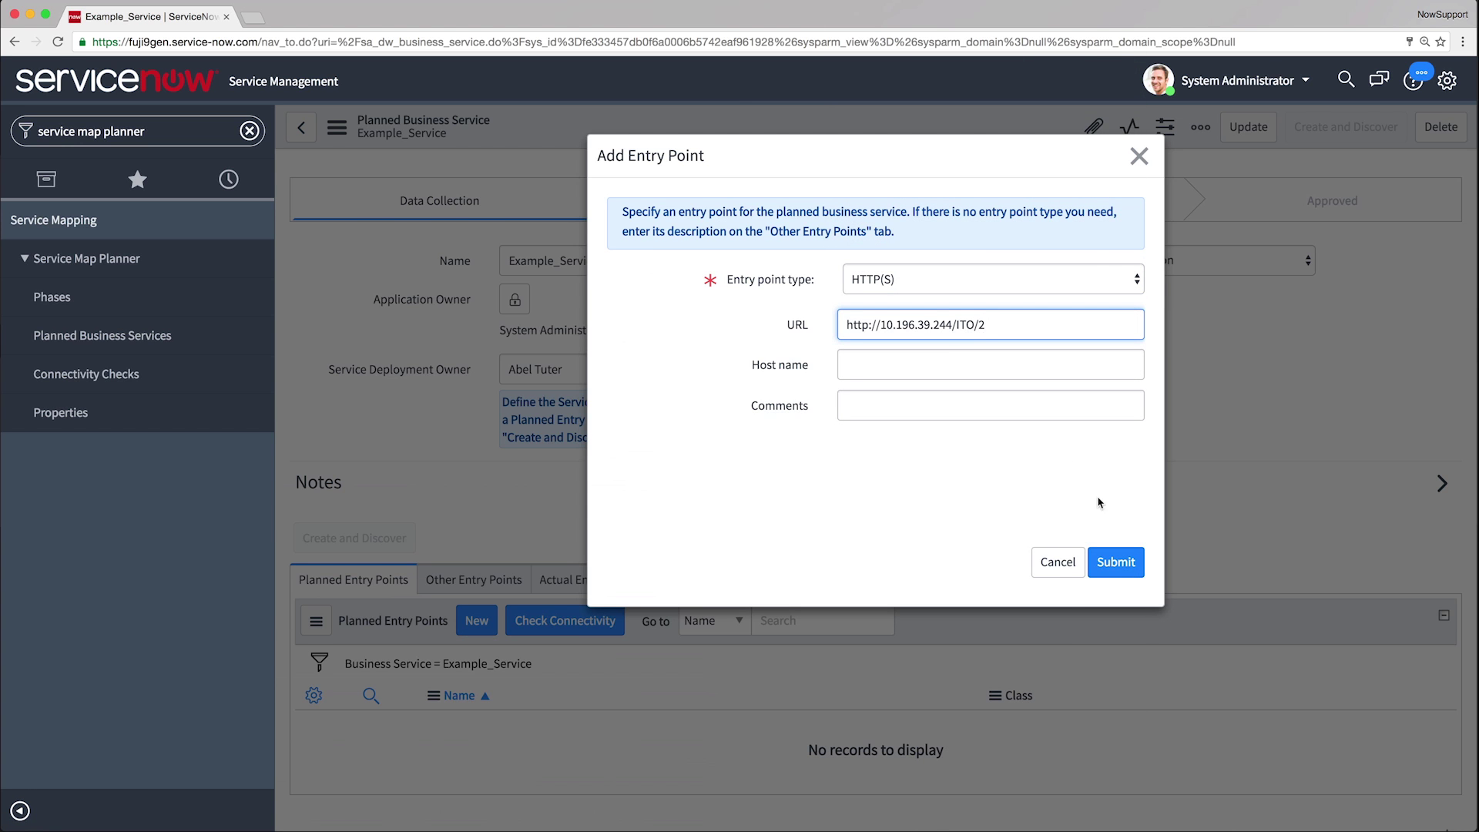
{"action": "left_click", "coordinate": [1124, 564]}
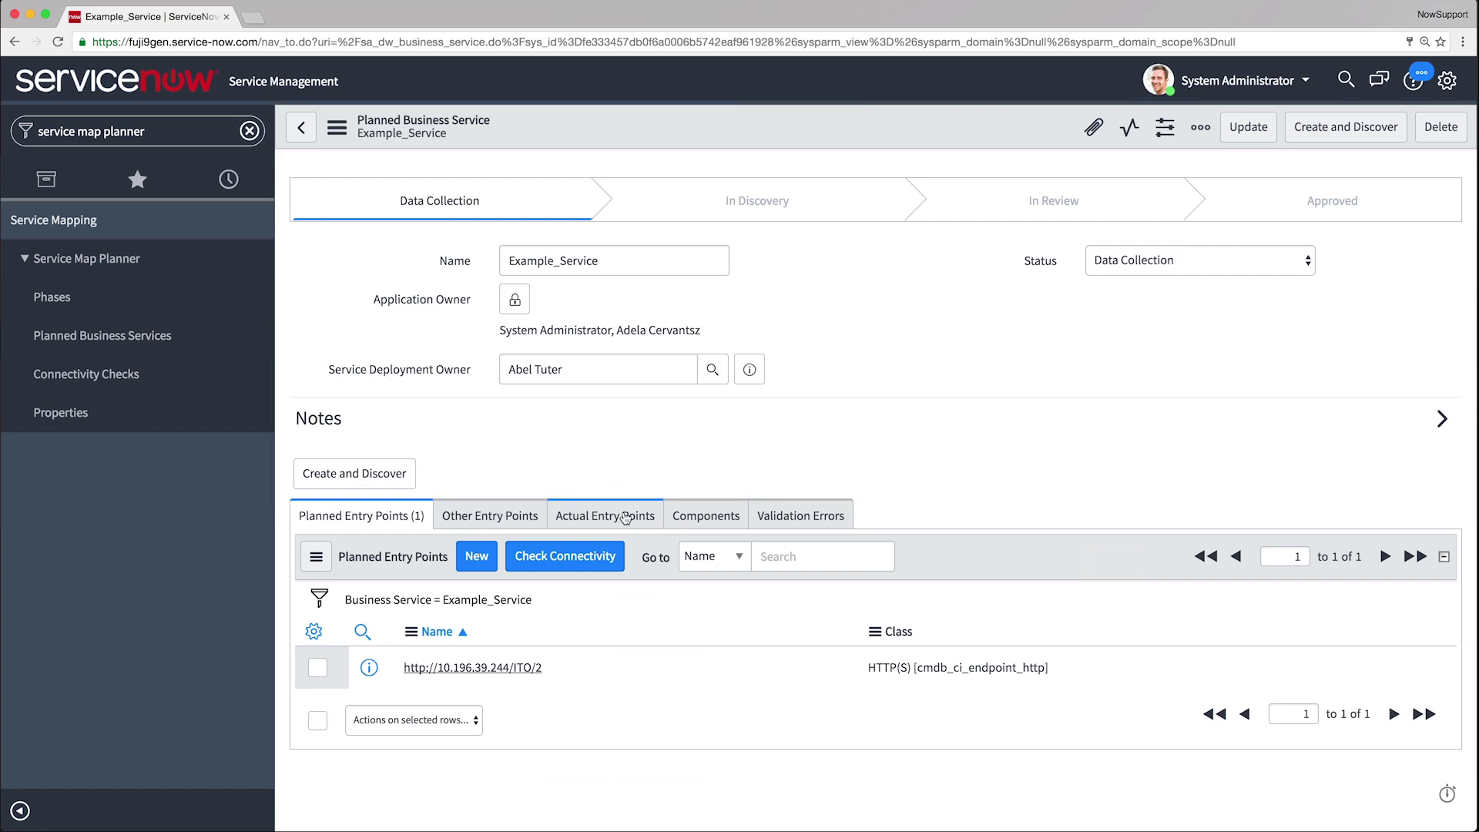
{"action": "left_click", "coordinate": [532, 511]}
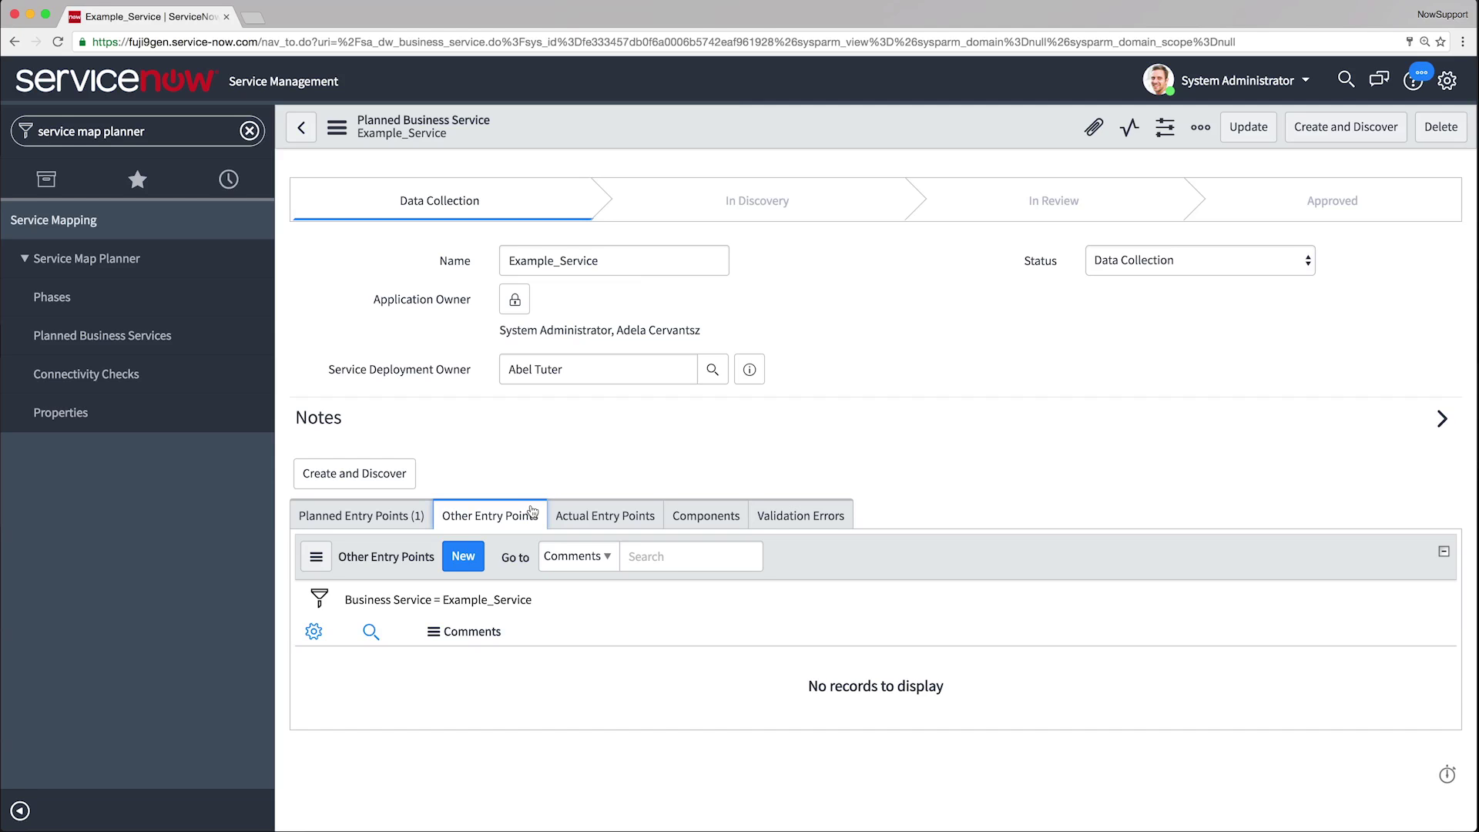
Check connectivity from Planned Entry Points for IP 10.196.39.244, keeping hop count 5
{"action": "left_click", "coordinate": [401, 513]}
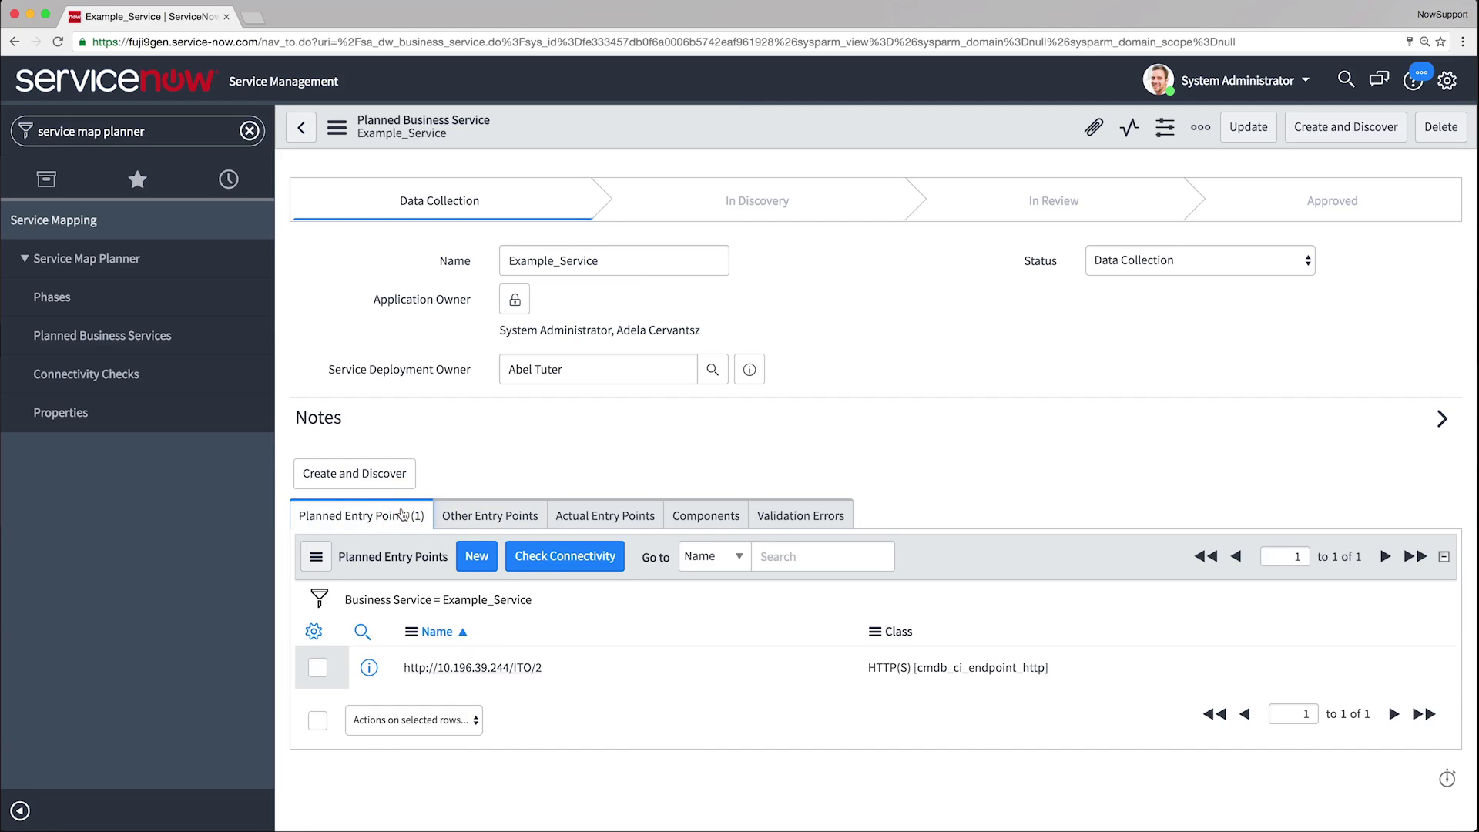
{"action": "left_click", "coordinate": [557, 558]}
{"action": "left_click", "coordinate": [869, 297]}
{"action": "type", "text": "10.196.39.244"}
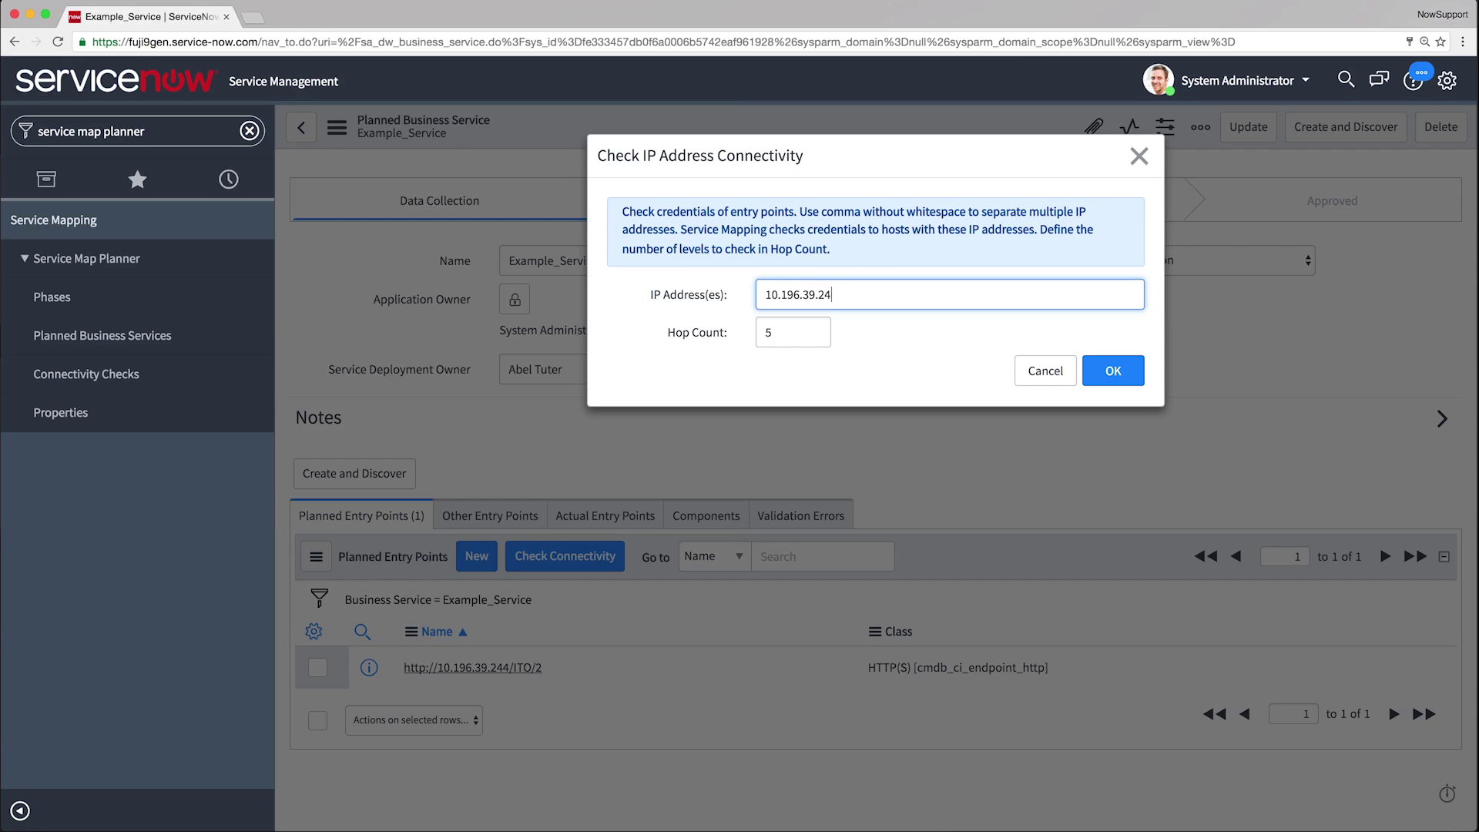
{"action": "left_click", "coordinate": [1111, 372]}
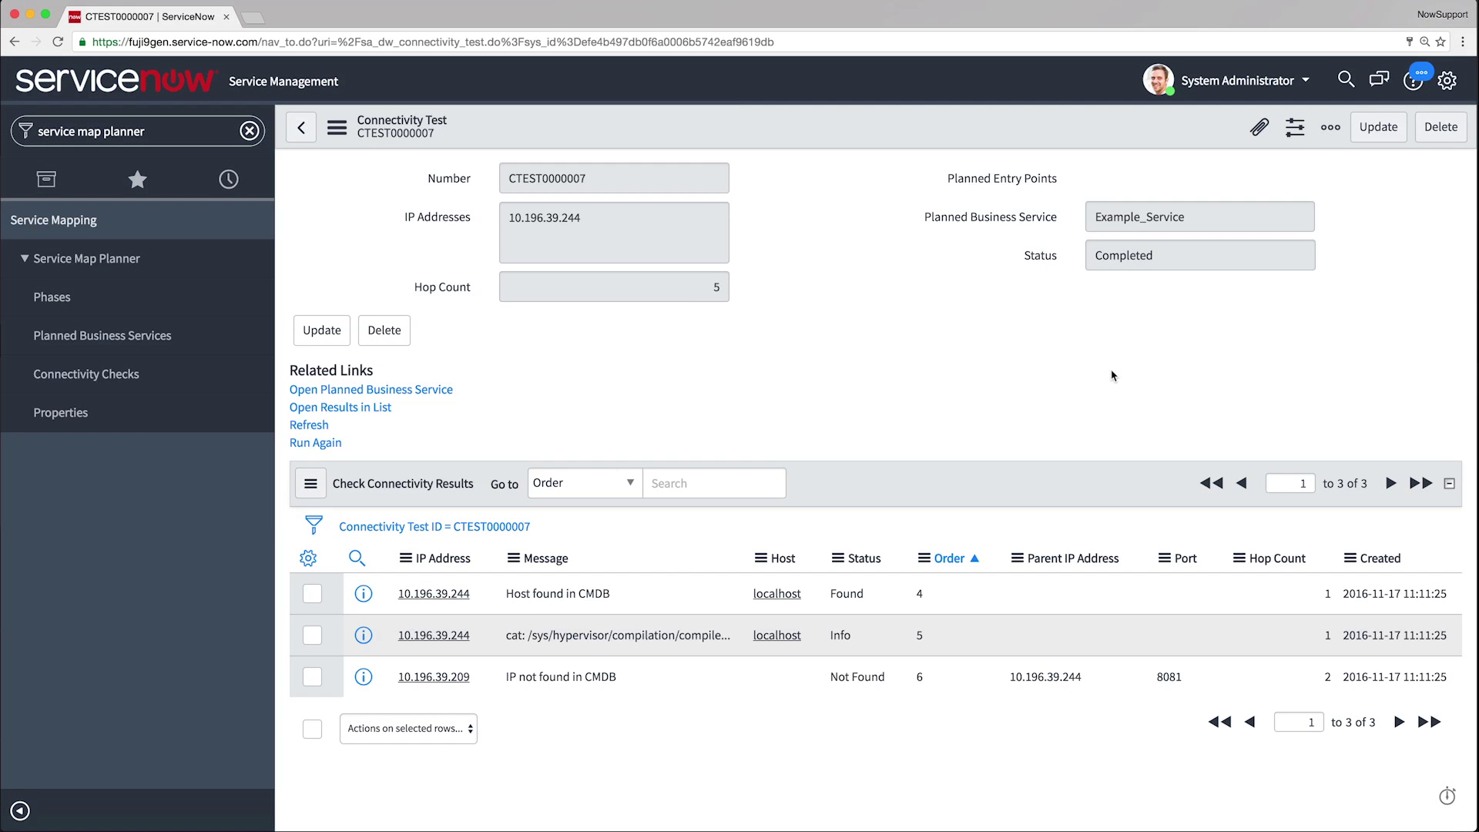
Return to Example_Service, run Create and Discover, then send it for review
{"action": "left_click", "coordinate": [303, 138]}
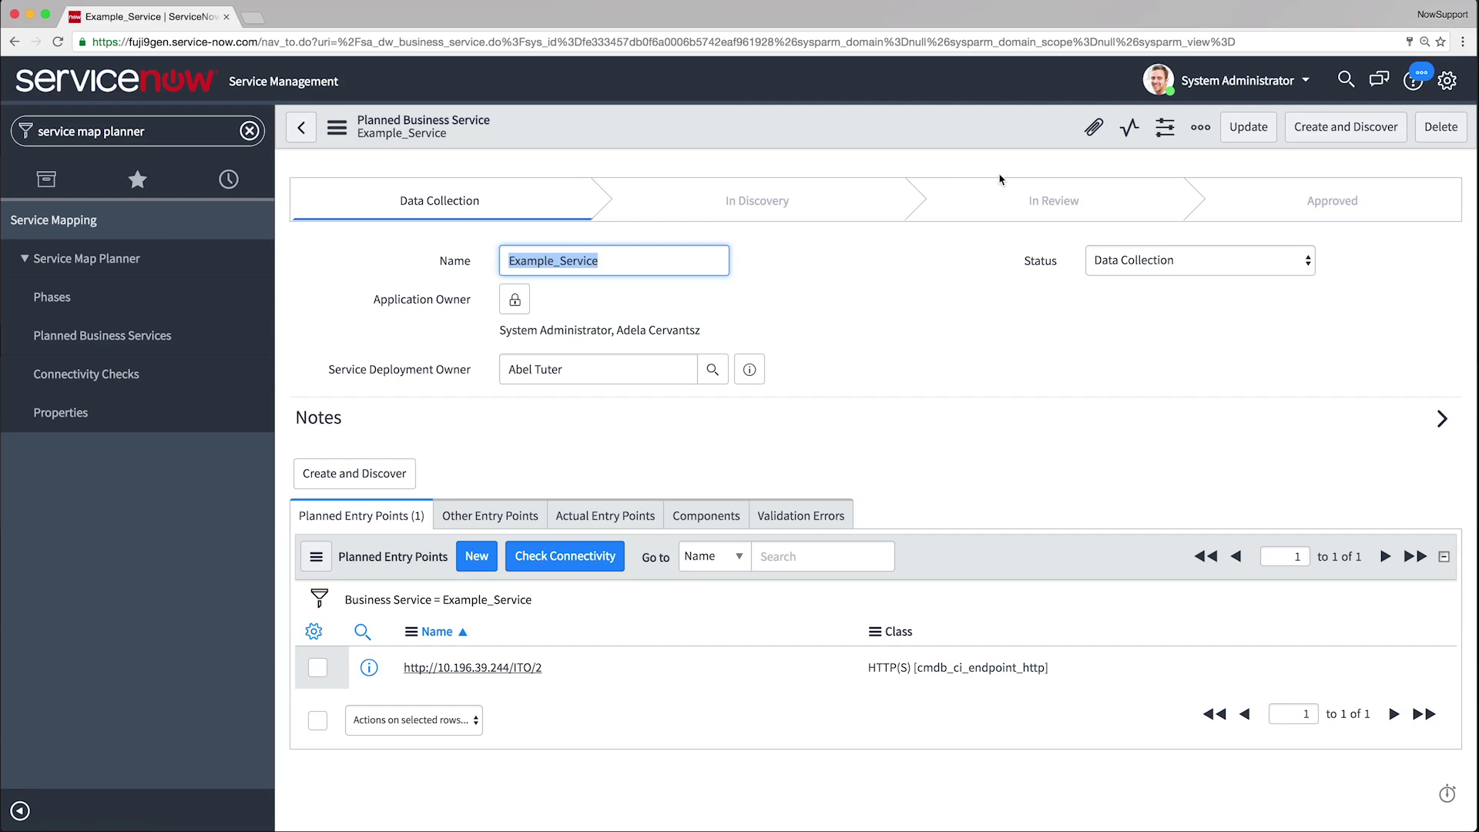
{"action": "left_click", "coordinate": [1331, 128]}
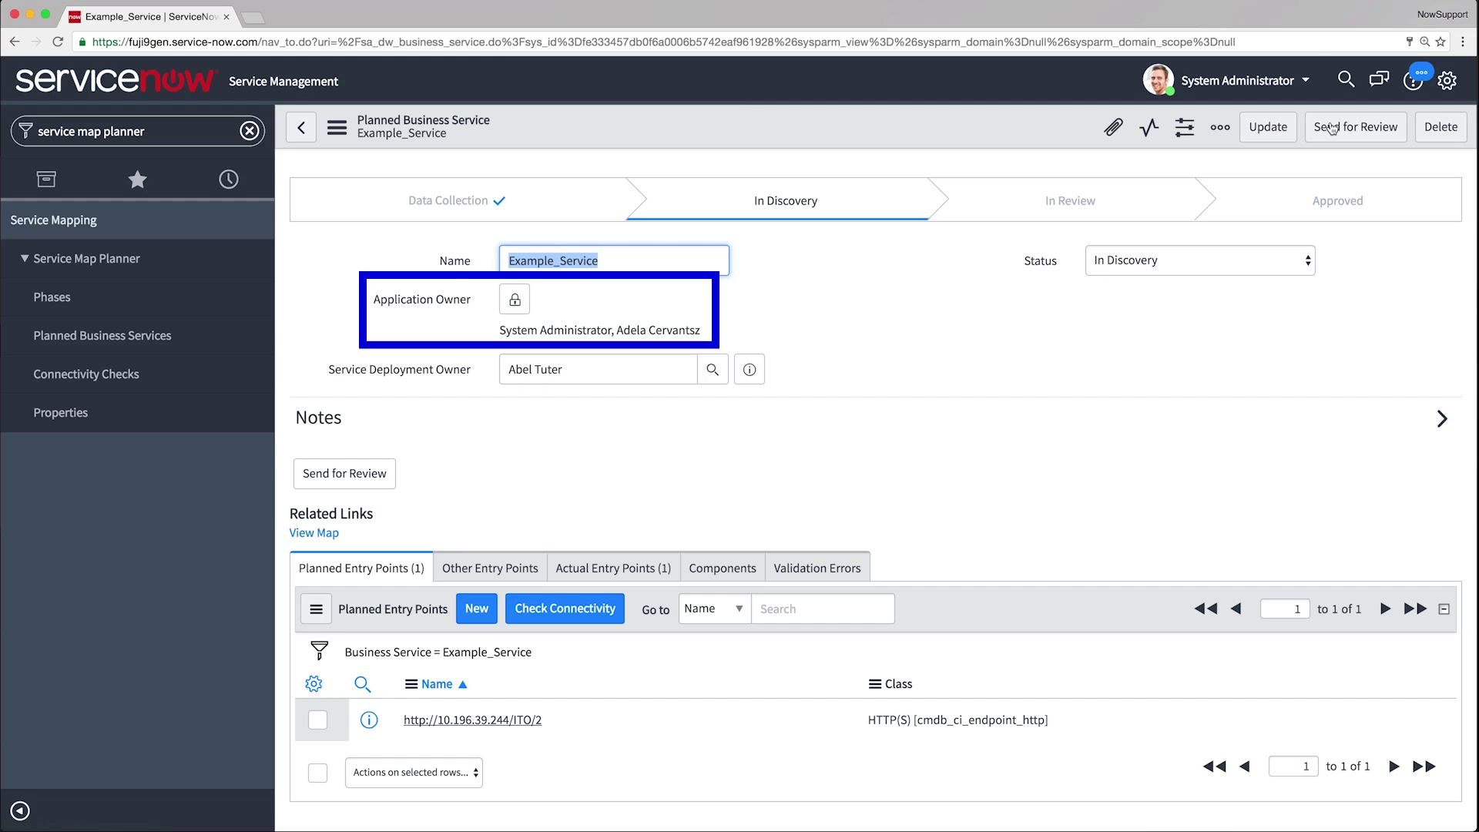
{"action": "left_click", "coordinate": [1332, 128]}
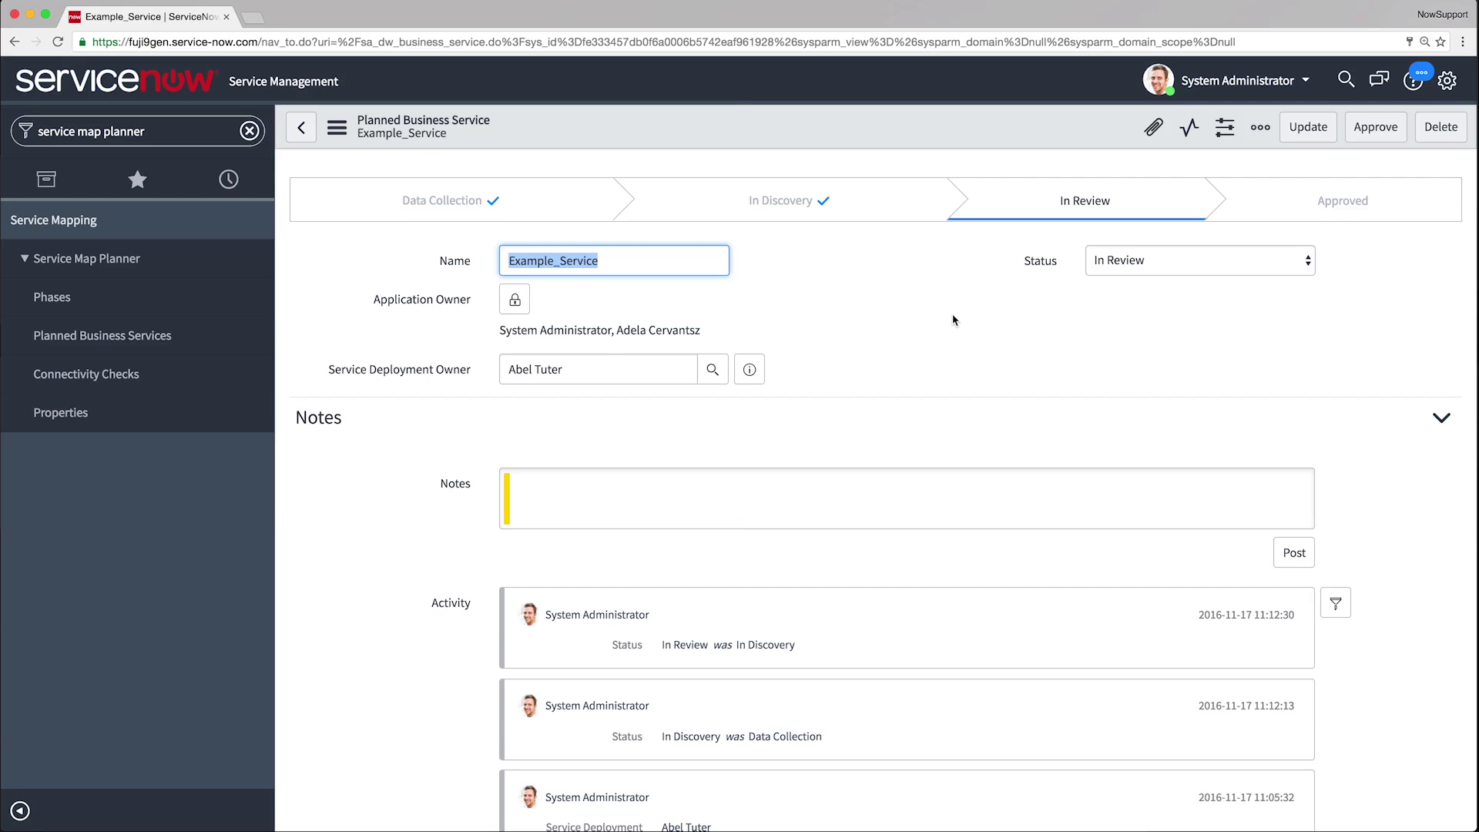
Scroll through the In Review record's activity history and go to the Phases list
{"action": "scroll", "coordinate": [954, 320], "scroll_direction": "down", "scroll_amount": 7}
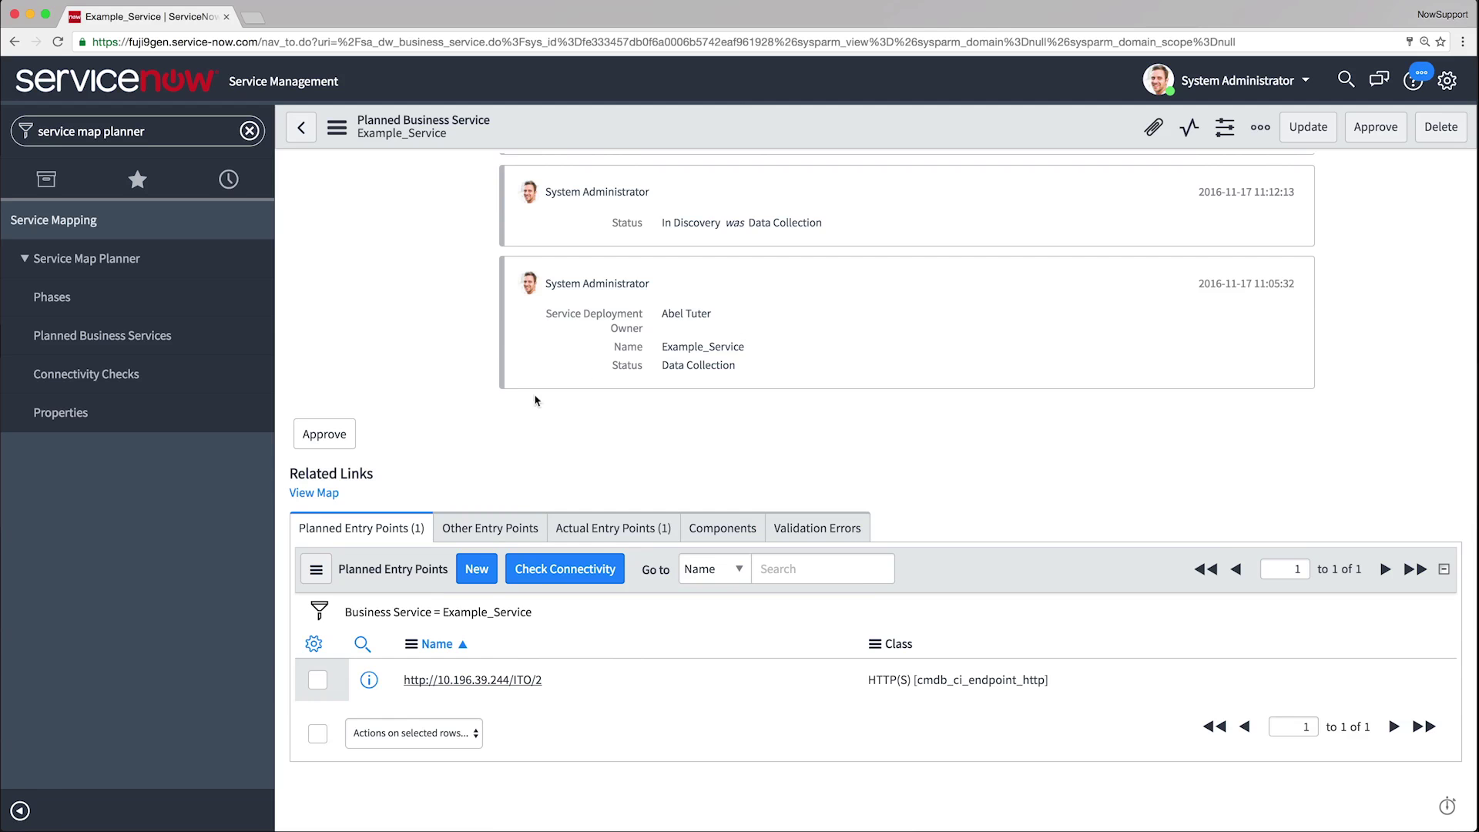
{"action": "left_click", "coordinate": [330, 493]}
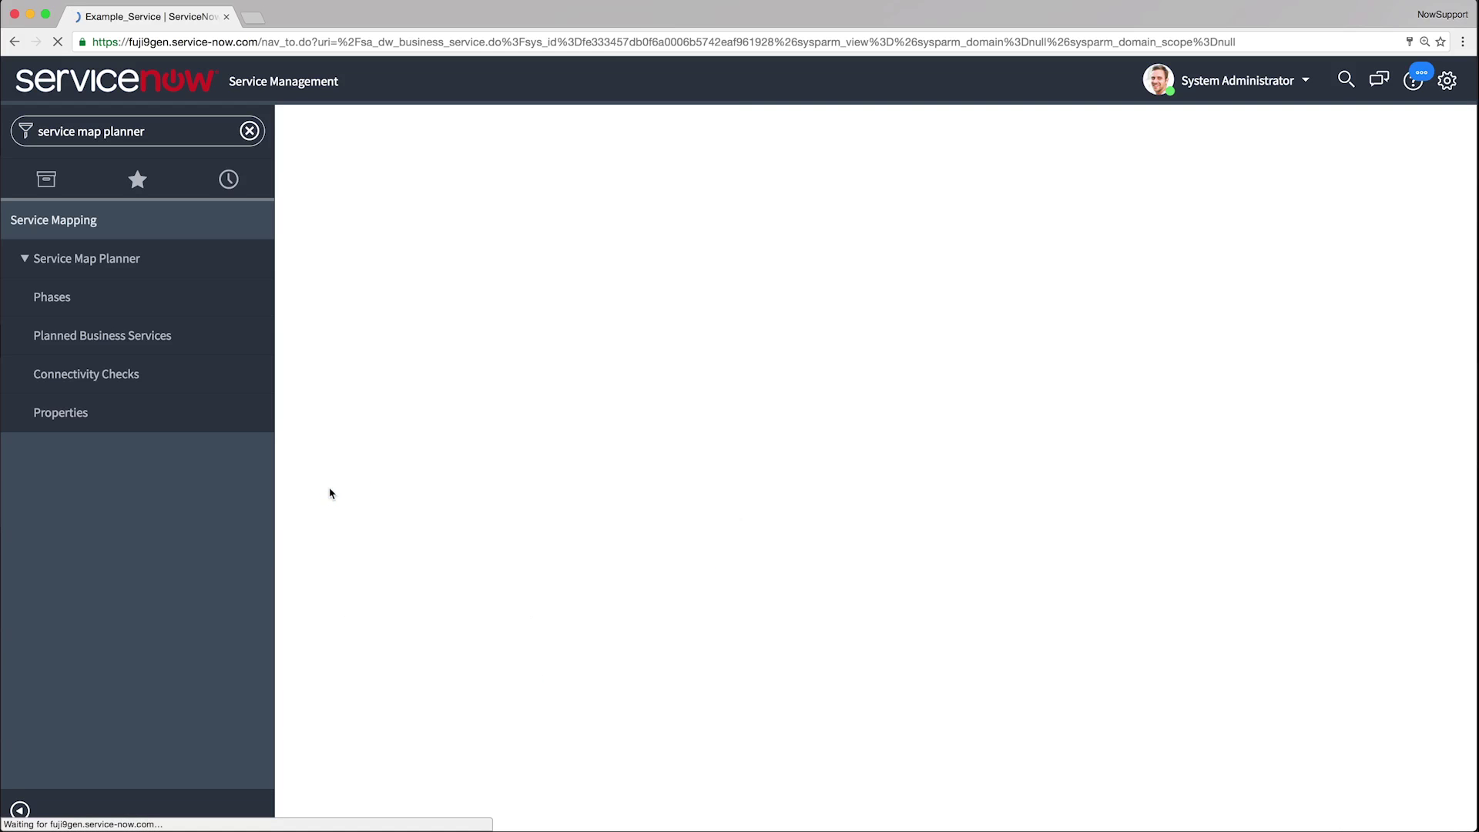
Open Example_Service from the EMEA services phase and post the note 'Please add another entry point.'
{"action": "left_click", "coordinate": [193, 298]}
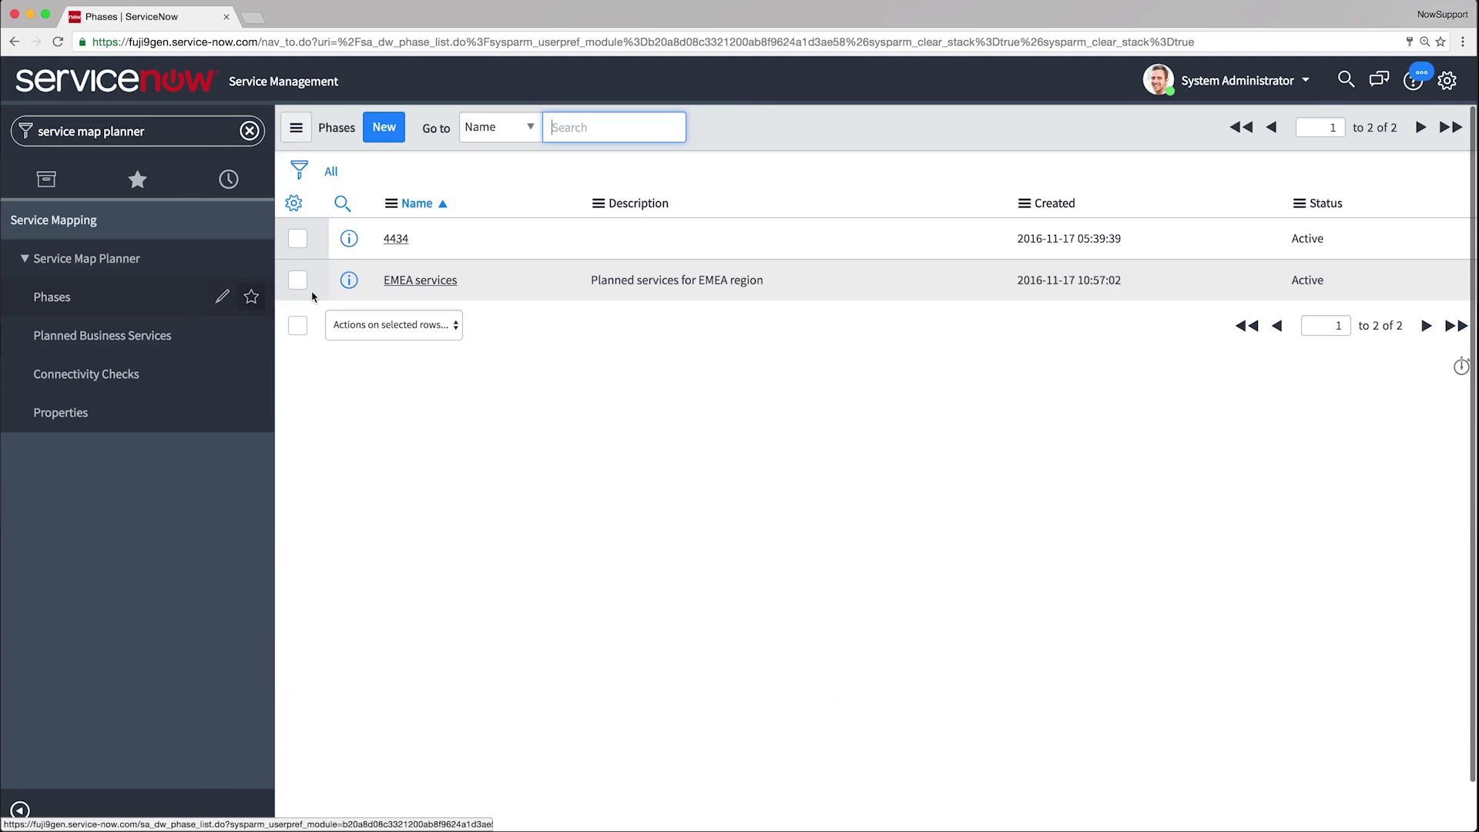
{"action": "left_click", "coordinate": [367, 281]}
{"action": "scroll", "coordinate": [408, 310], "scroll_direction": "down", "scroll_amount": 5}
{"action": "left_click", "coordinate": [447, 266]}
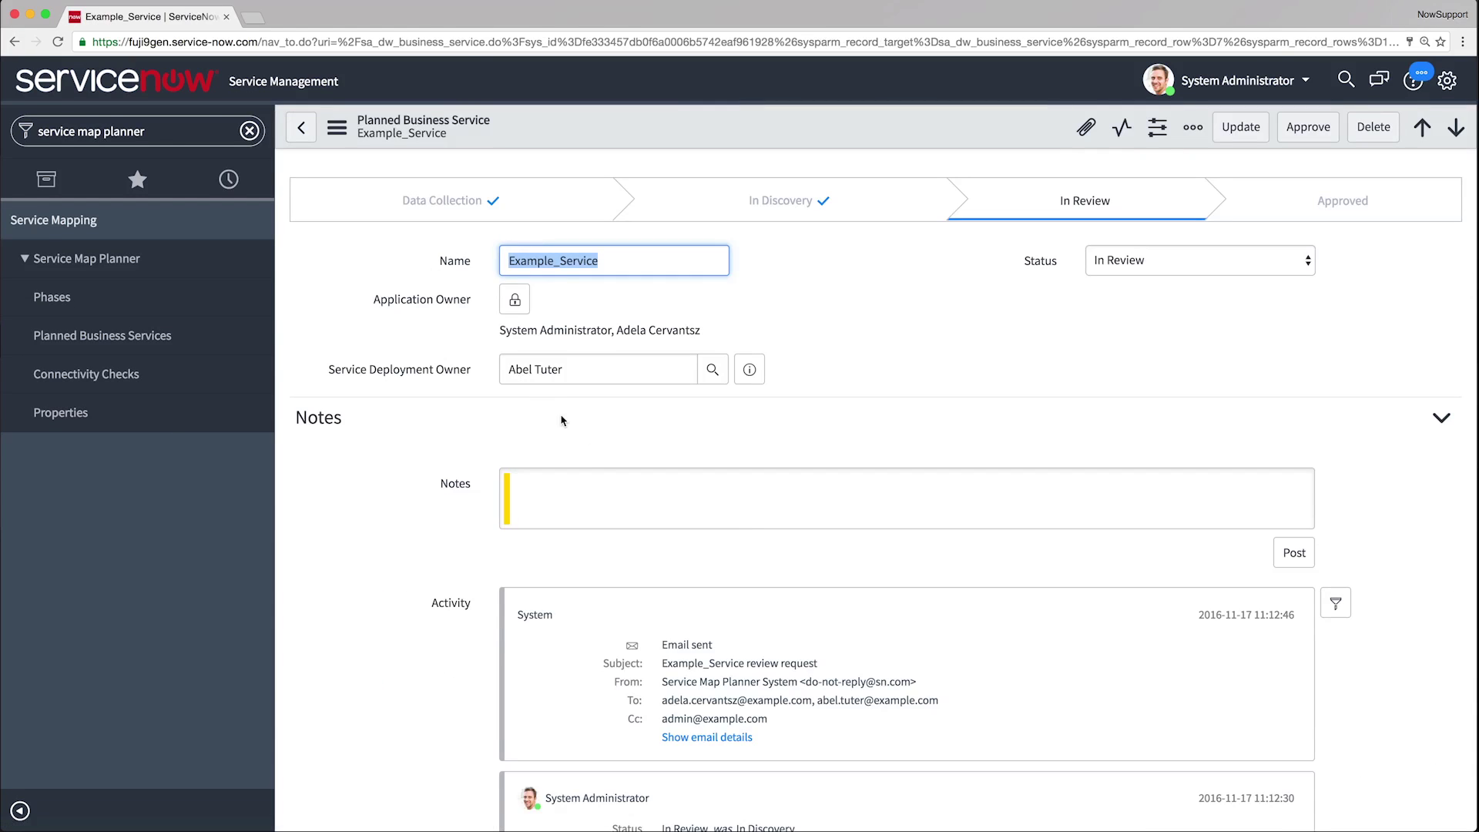
{"action": "left_click", "coordinate": [597, 485]}
{"action": "type", "text": "Please add another entry point."}
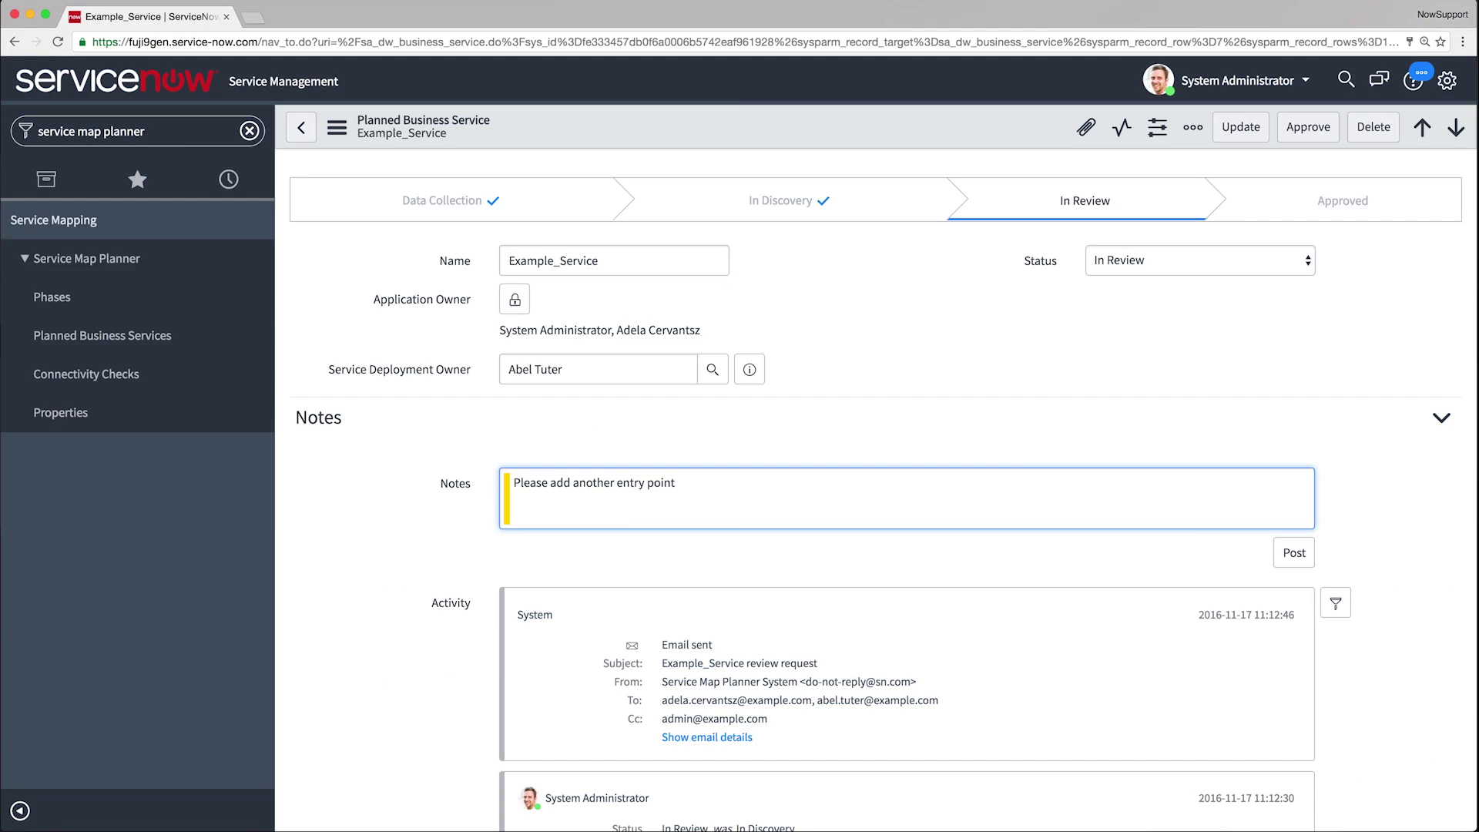
{"action": "left_click", "coordinate": [1300, 554]}
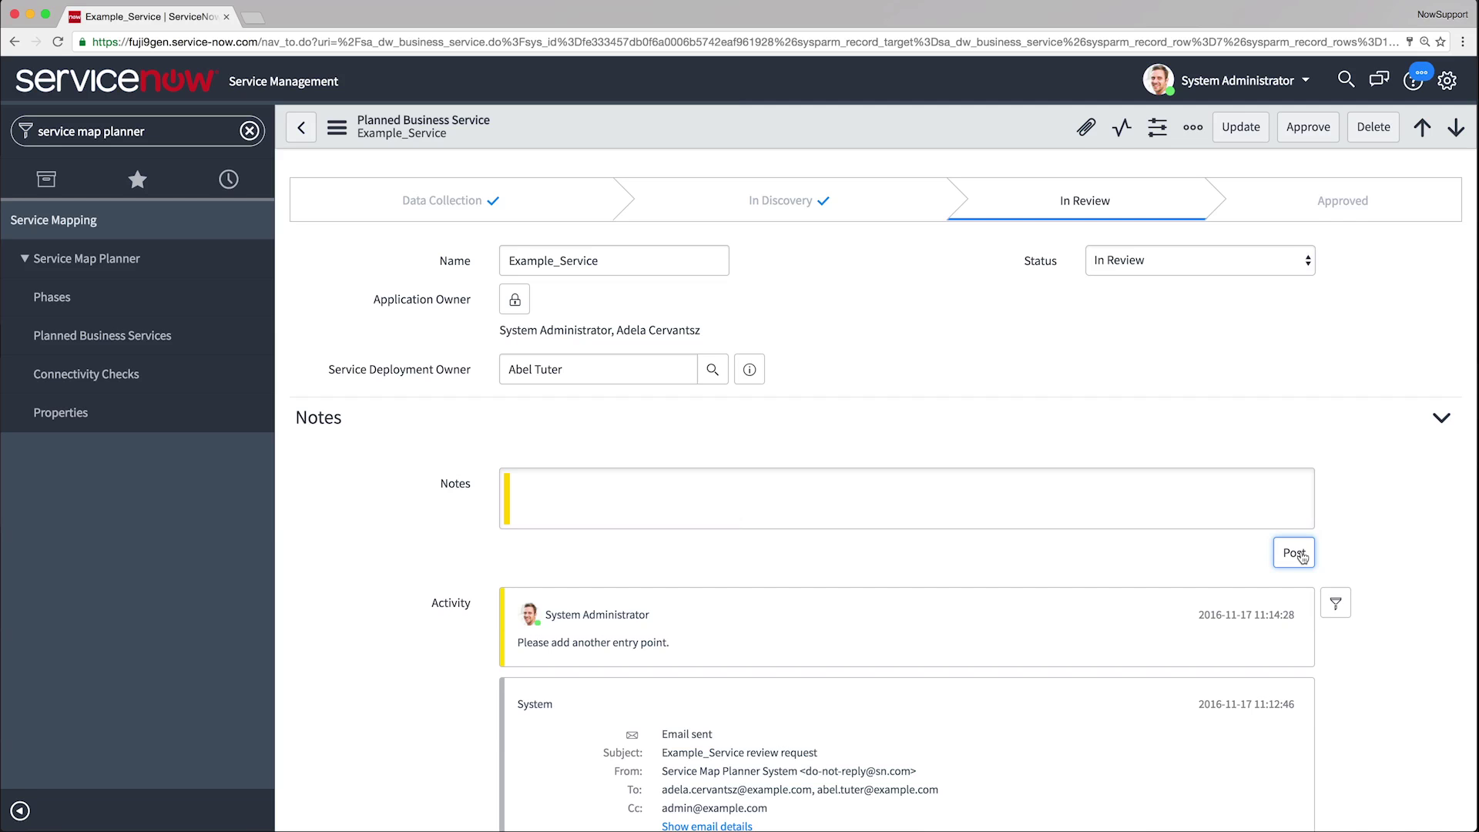
{"action": "scroll", "coordinate": [1300, 556], "scroll_direction": "down", "scroll_amount": 8}
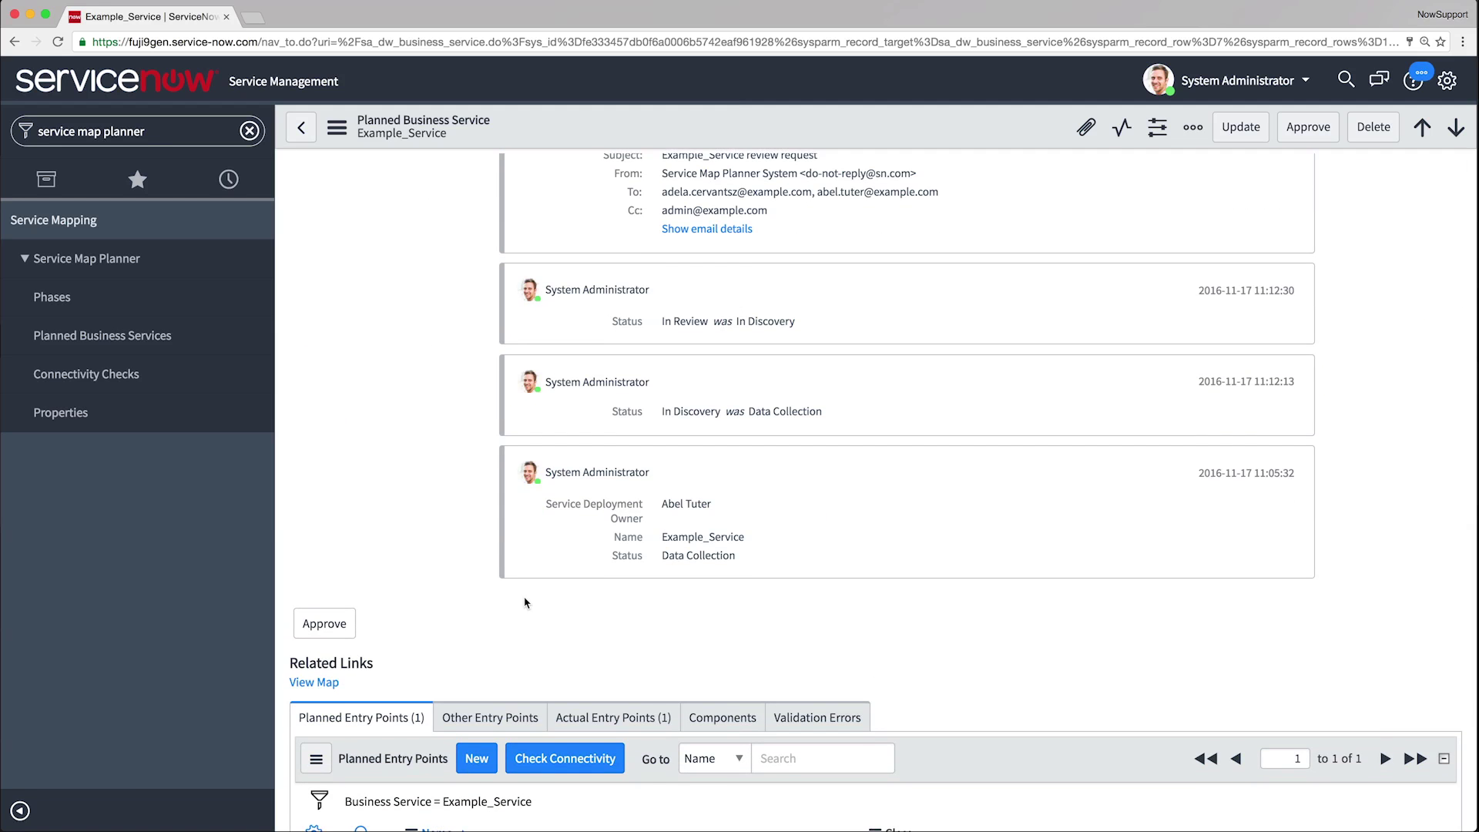
{"action": "left_click", "coordinate": [307, 683]}
{"action": "left_click", "coordinate": [1305, 121]}
{"action": "left_click", "coordinate": [485, 678]}
{"action": "left_click", "coordinate": [885, 286]}
{"action": "type", "text": "http://10.196.39.244/ITO/3"}
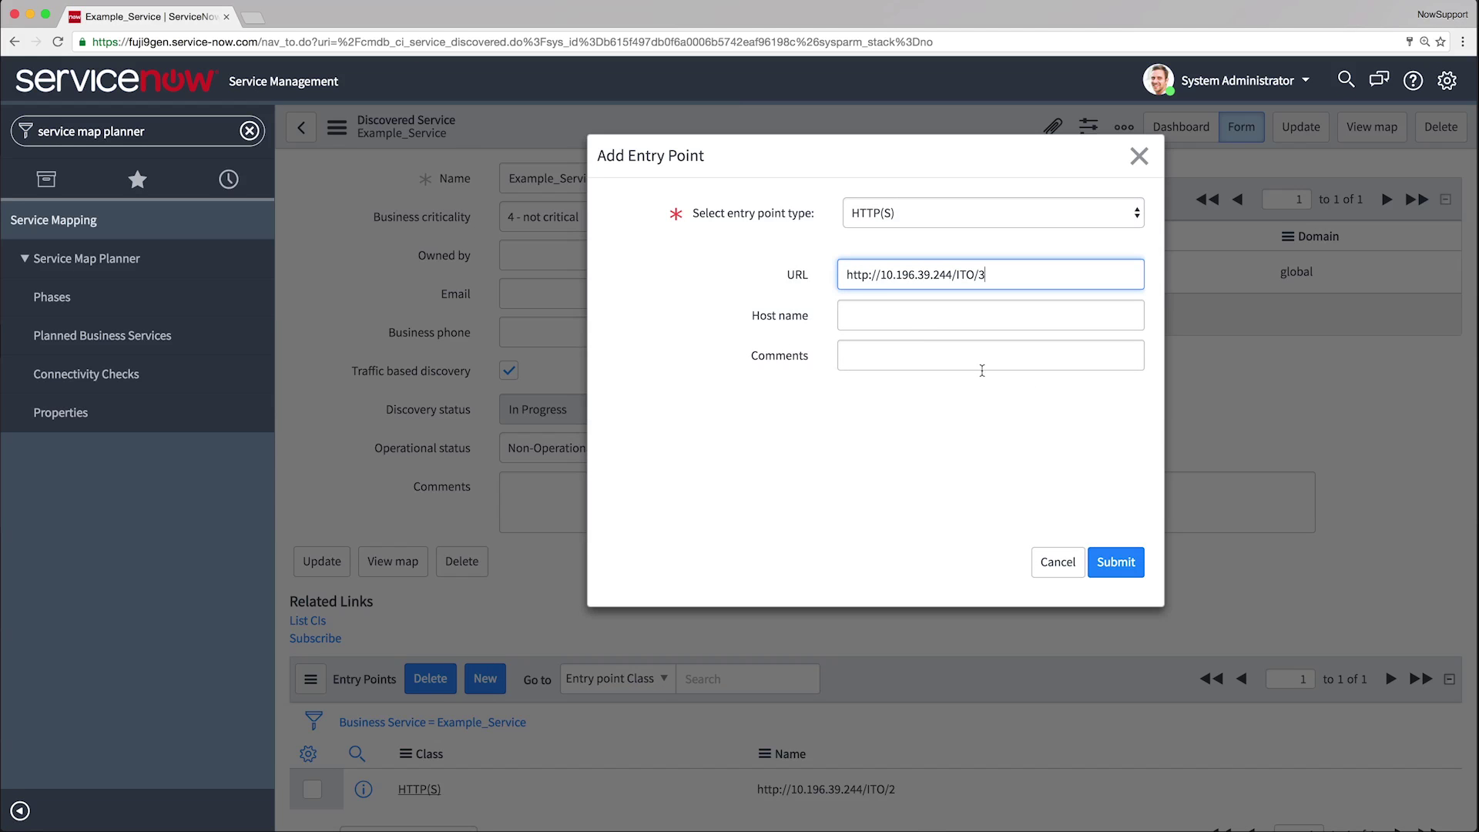
{"action": "left_click", "coordinate": [1118, 564]}
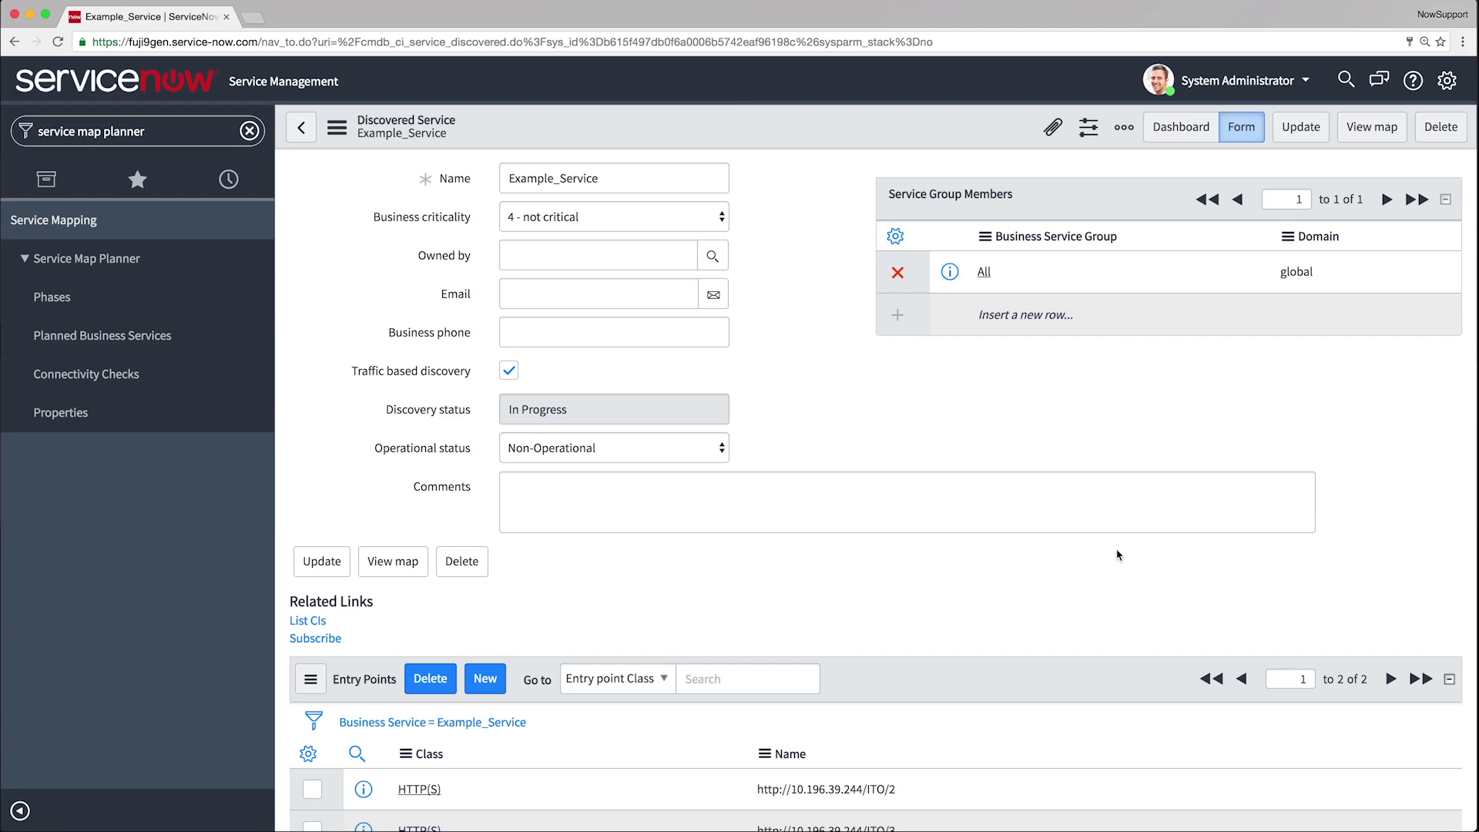
Post the note 'I've added the entry point as you requested. Please check.' on Example_Service
{"action": "left_click", "coordinate": [202, 301]}
{"action": "left_click", "coordinate": [416, 284]}
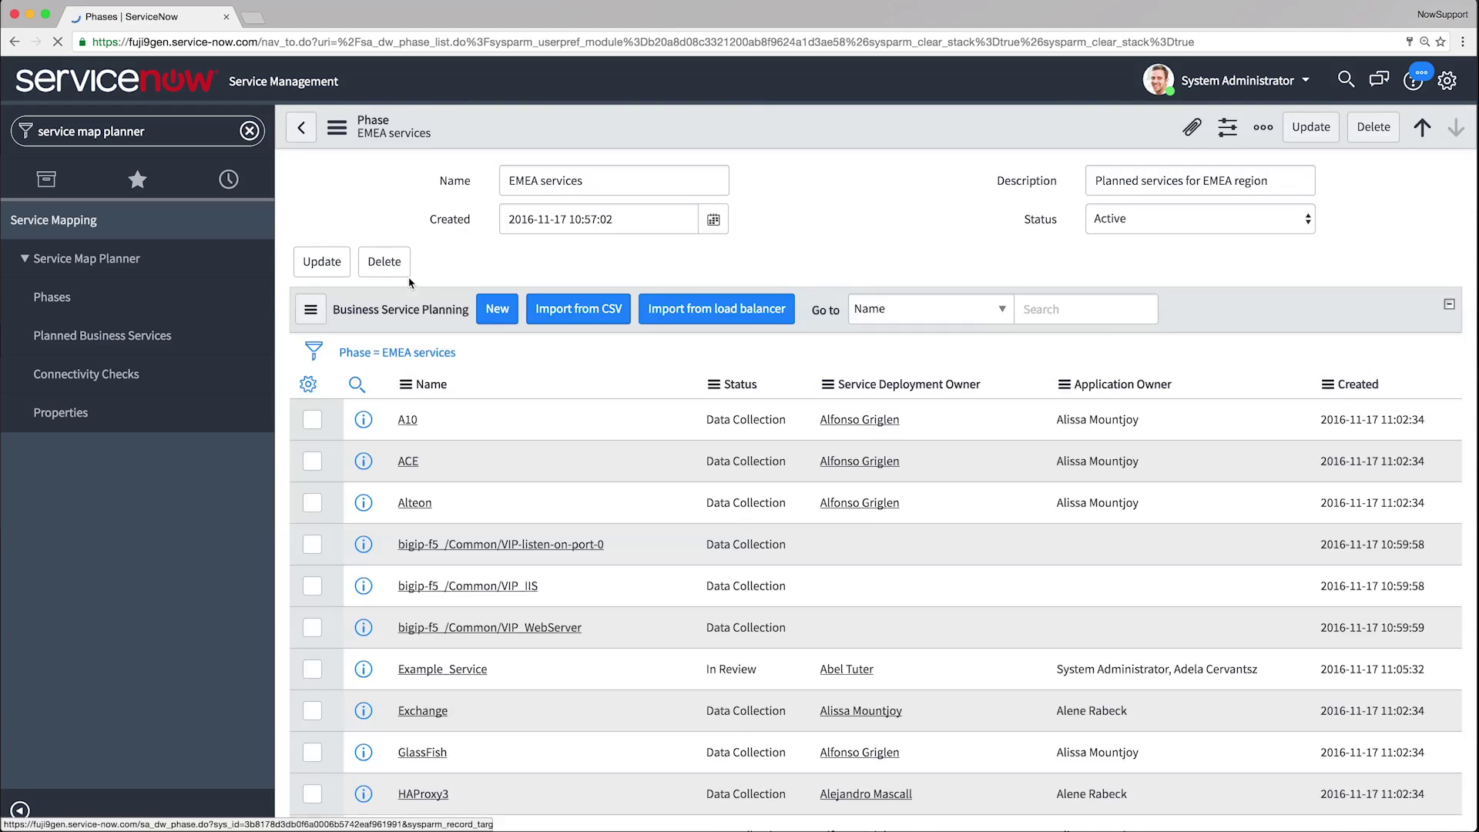
{"action": "left_click", "coordinate": [463, 703]}
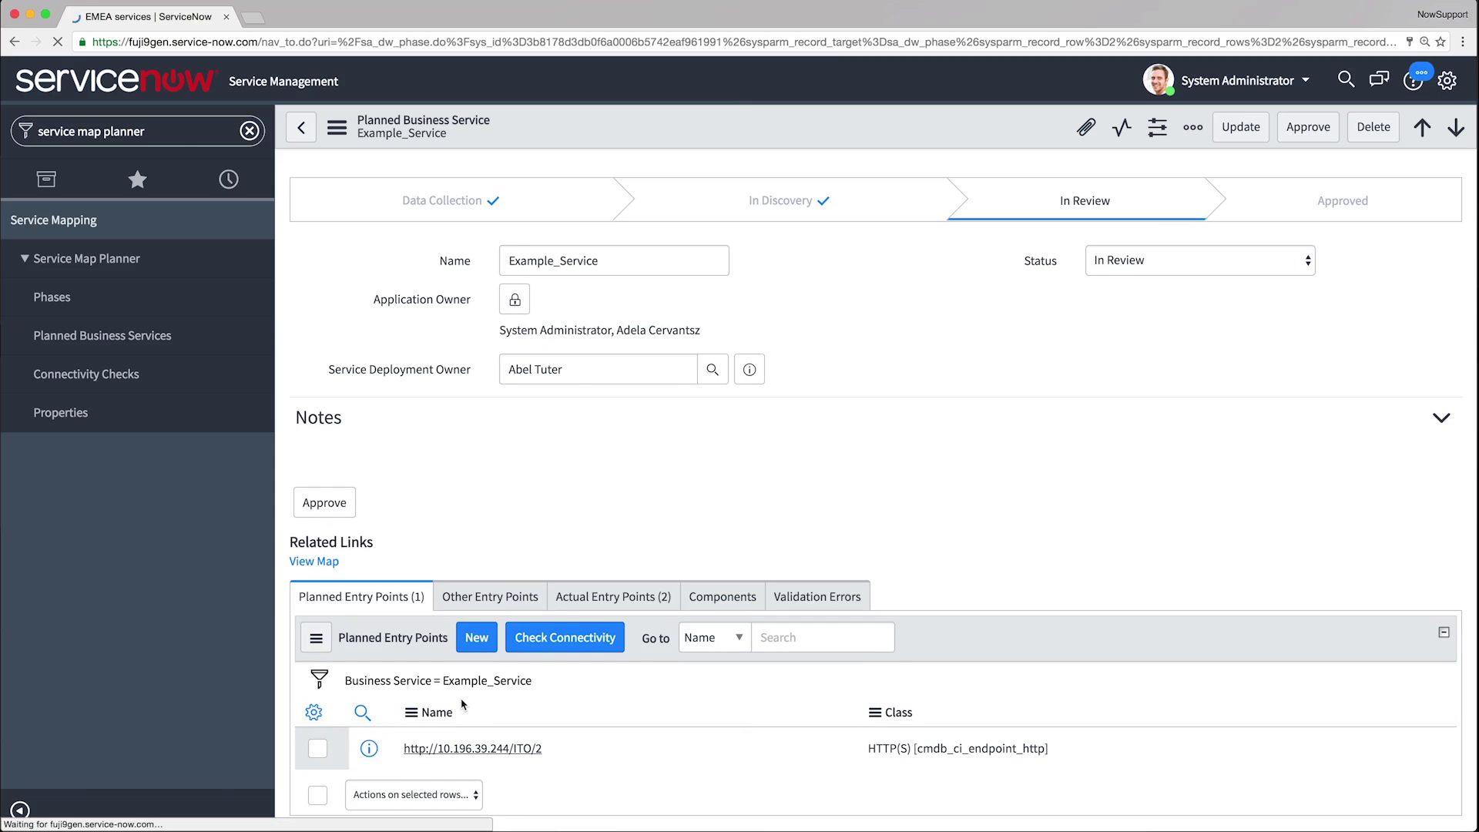
{"action": "left_click", "coordinate": [634, 499]}
{"action": "type", "text": "I've a"}
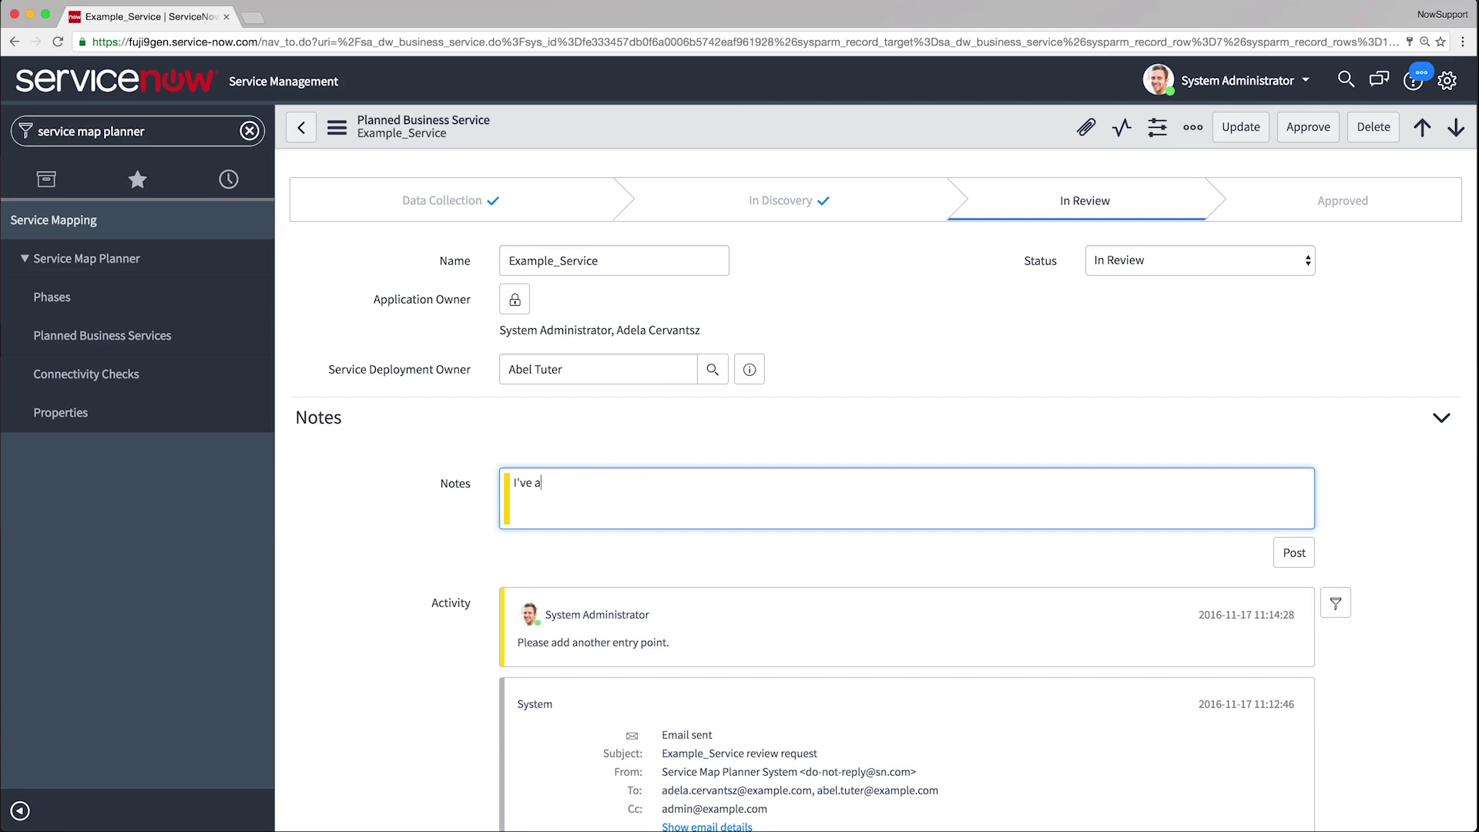
{"action": "type", "text": "dded the entry point as you requested. Please check."}
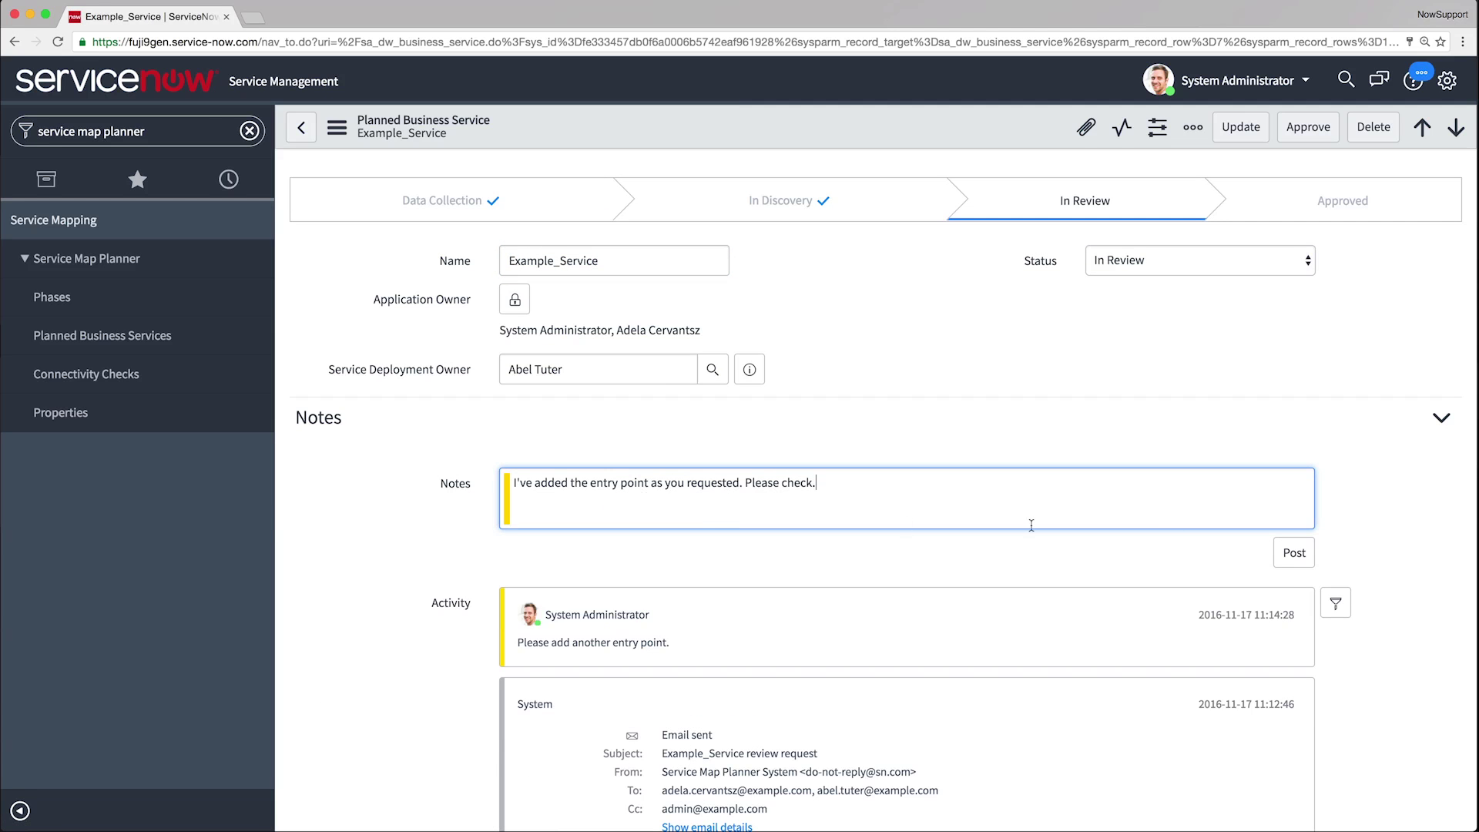
{"action": "left_click", "coordinate": [1283, 555]}
{"action": "scroll", "coordinate": [1284, 555], "scroll_direction": "down", "scroll_amount": 10}
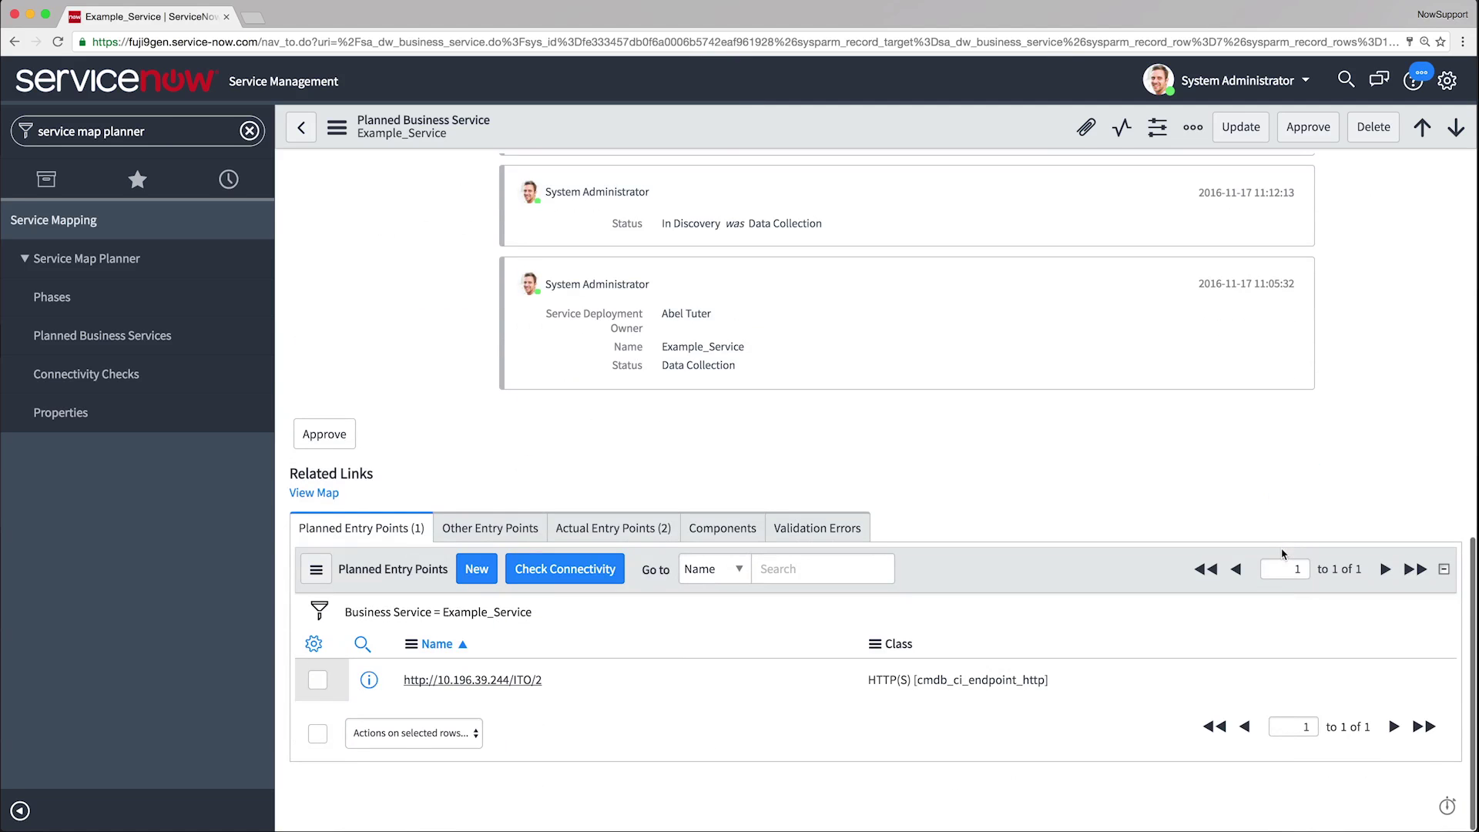
{"action": "left_click", "coordinate": [328, 493]}
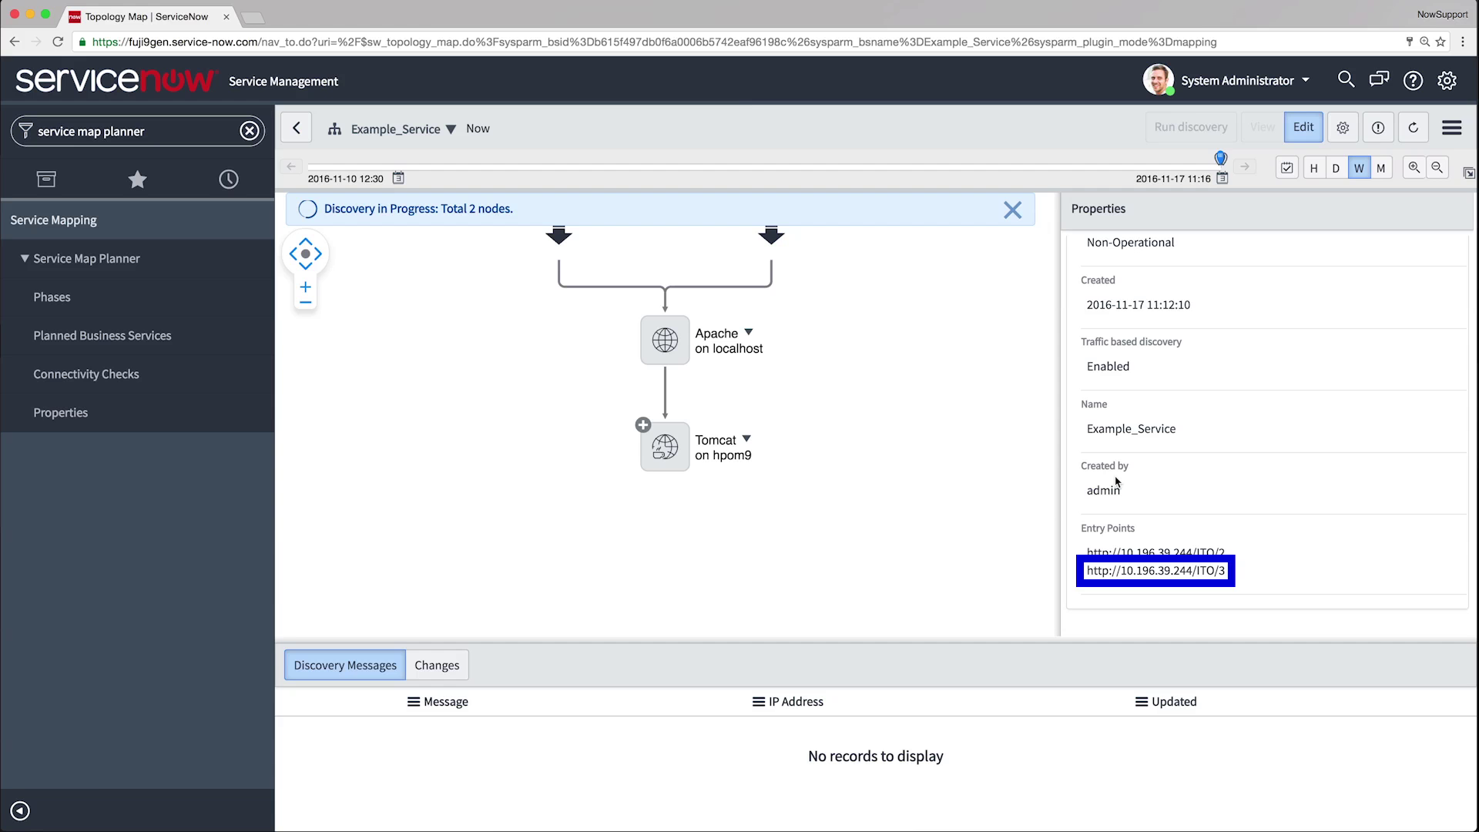
Reopen Example_Service from the EMEA services phase and approve it
{"action": "left_click", "coordinate": [51, 297]}
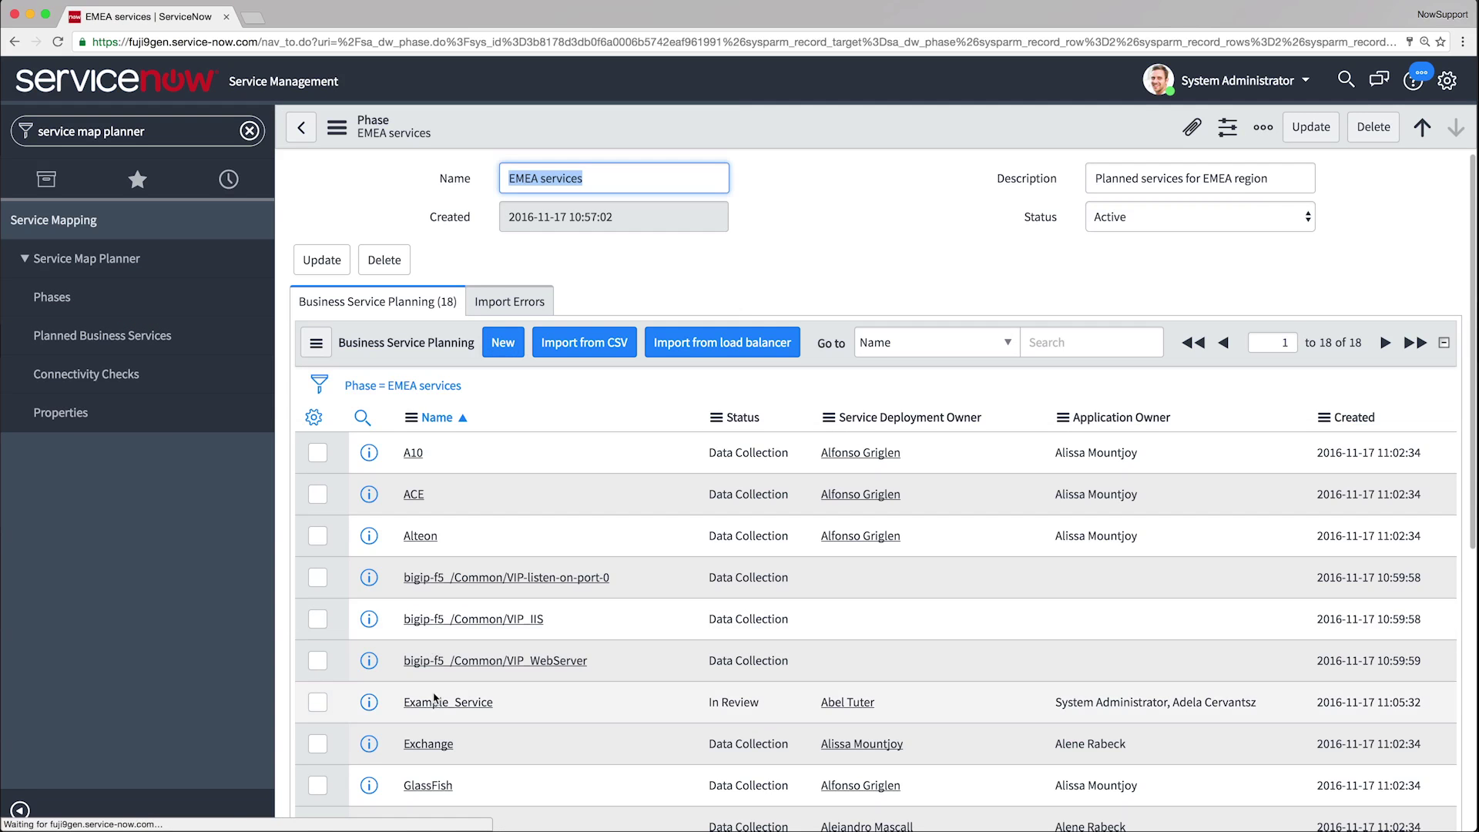
{"action": "left_click", "coordinate": [432, 607]}
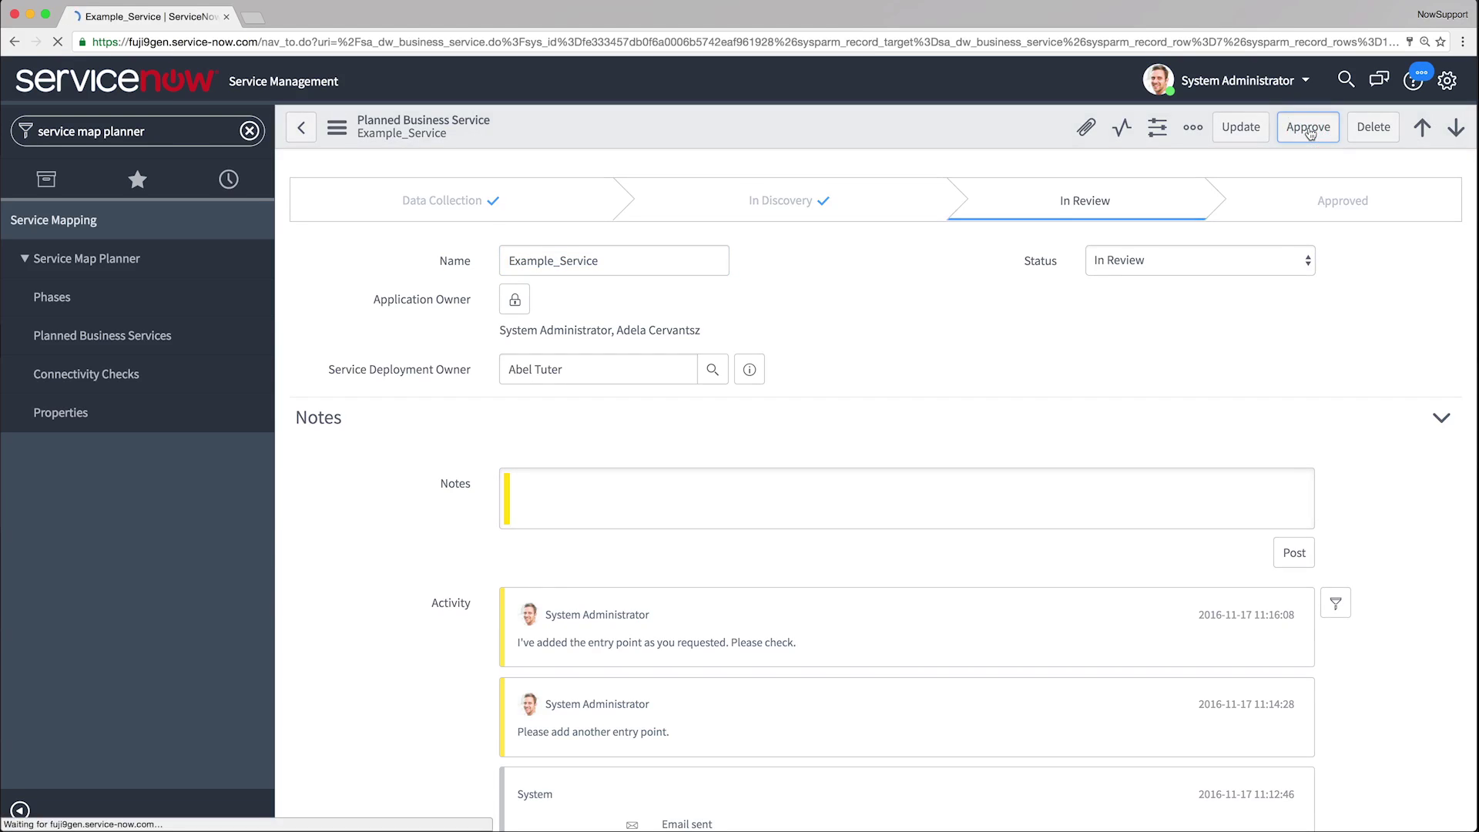
{"action": "left_click", "coordinate": [1308, 128]}
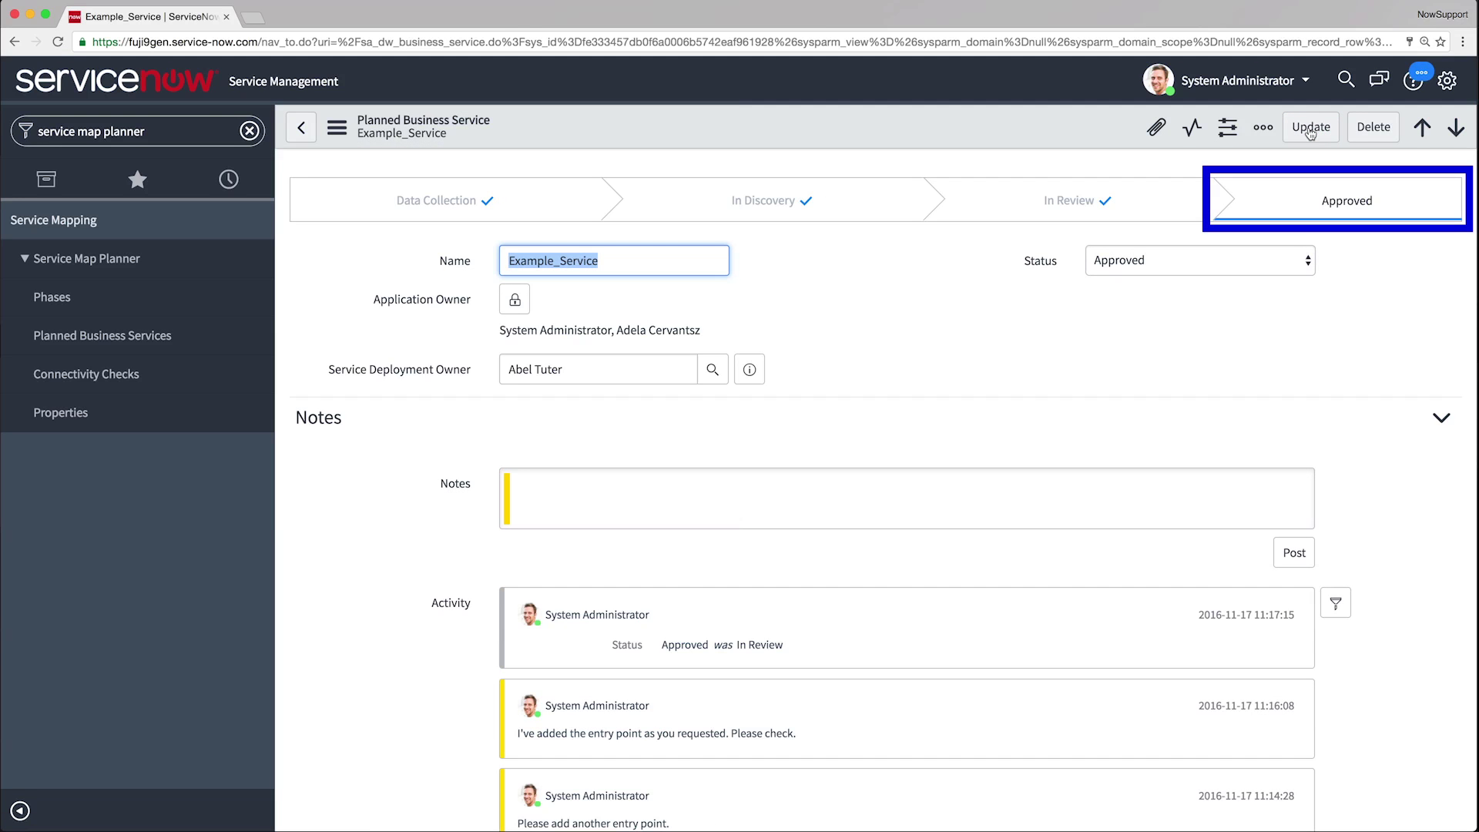